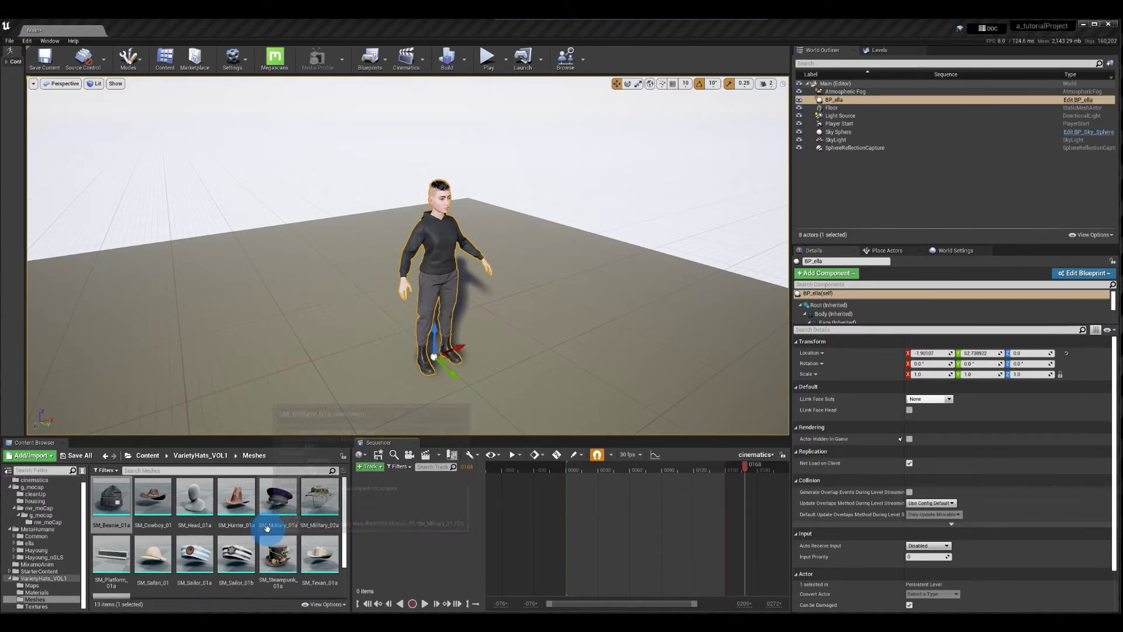
Pick the SM_Beanie_01a hat mesh, then select BP_ella in the World Outliner.
click(111, 500)
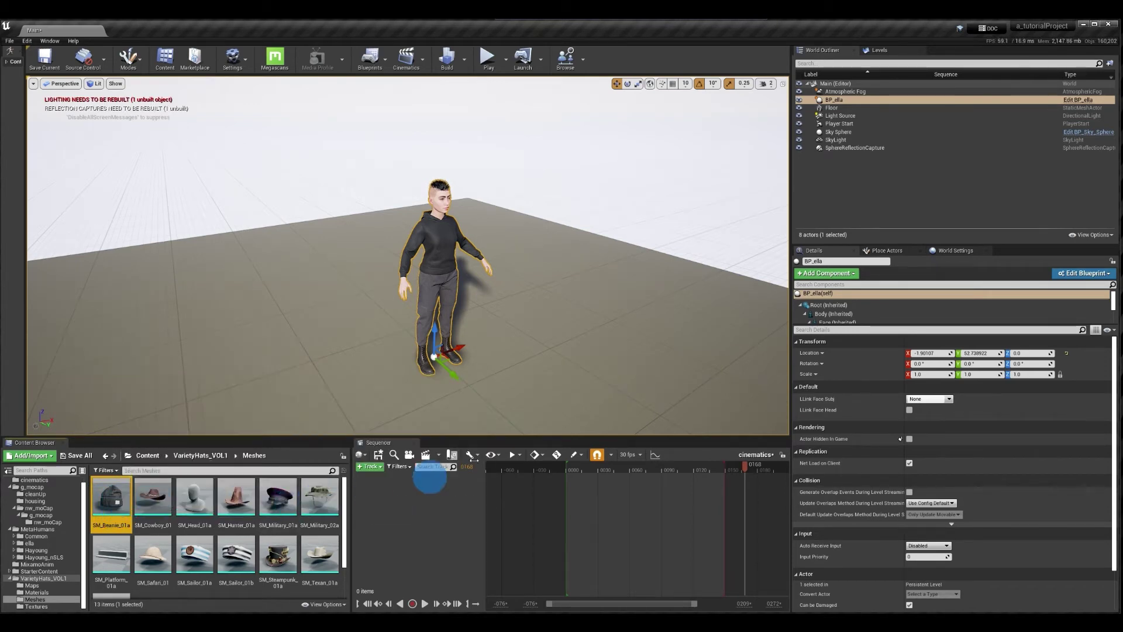
click(843, 100)
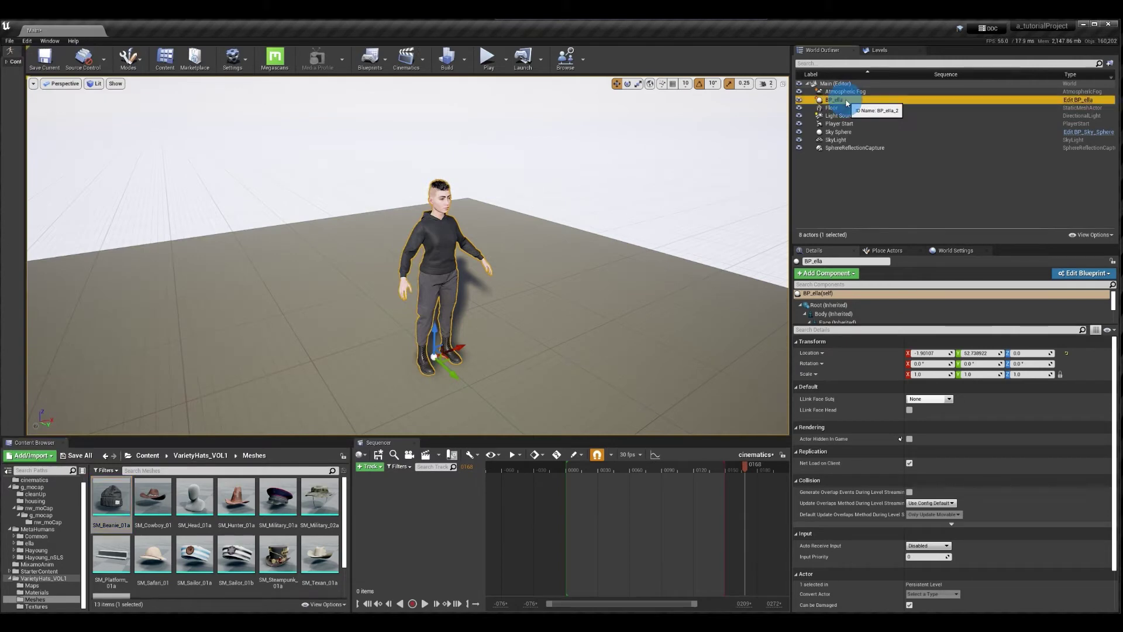
Open BP_ella's blueprint Viewport and add SM_Beanie_01a as a Static Mesh component.
click(1078, 100)
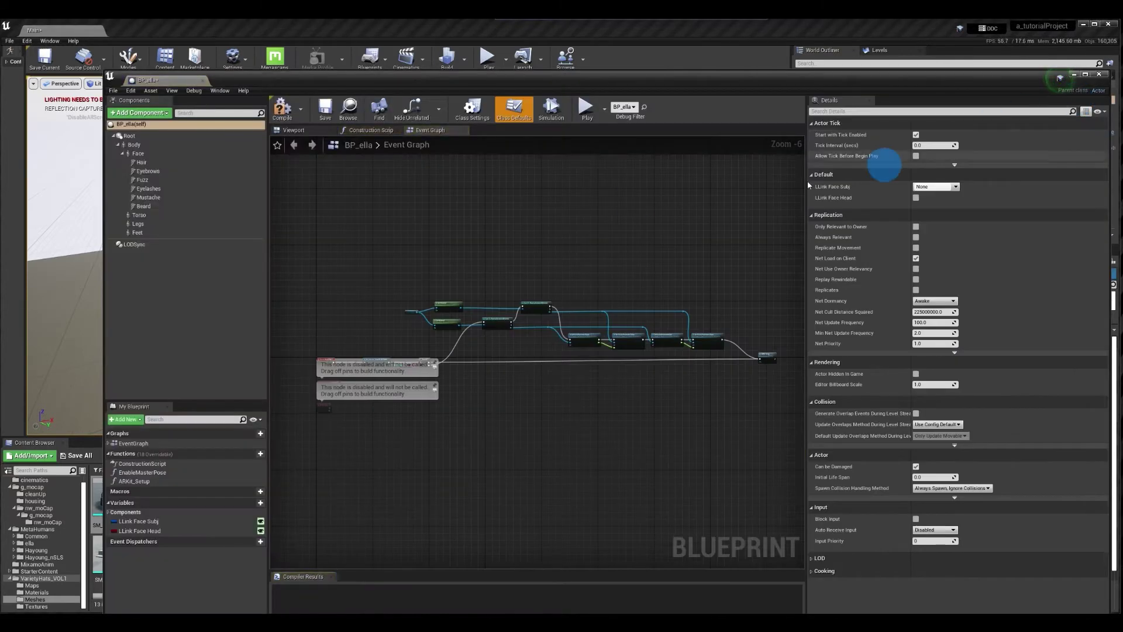
click(307, 132)
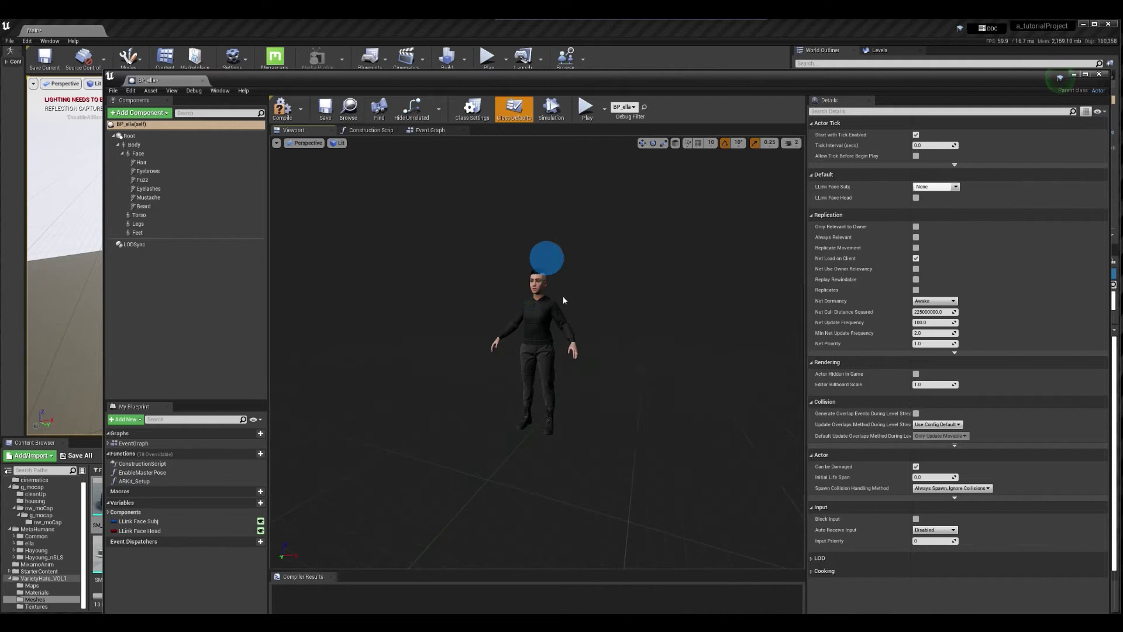
scroll(625, 290, up, 5)
scroll(624, 290, down, 4)
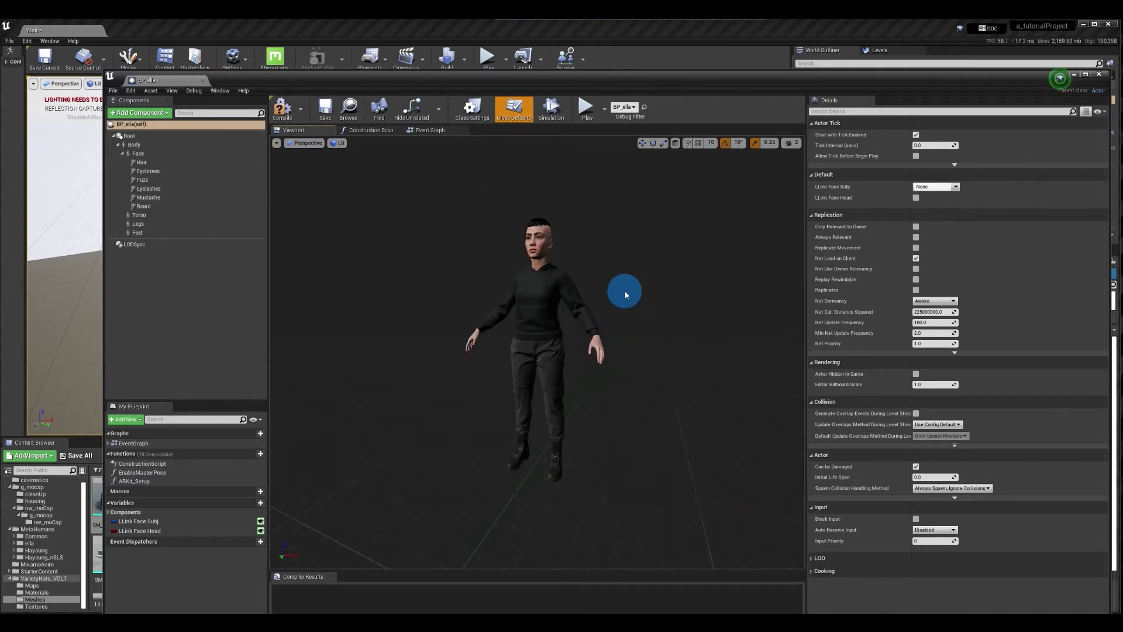
click(153, 114)
text(sta)
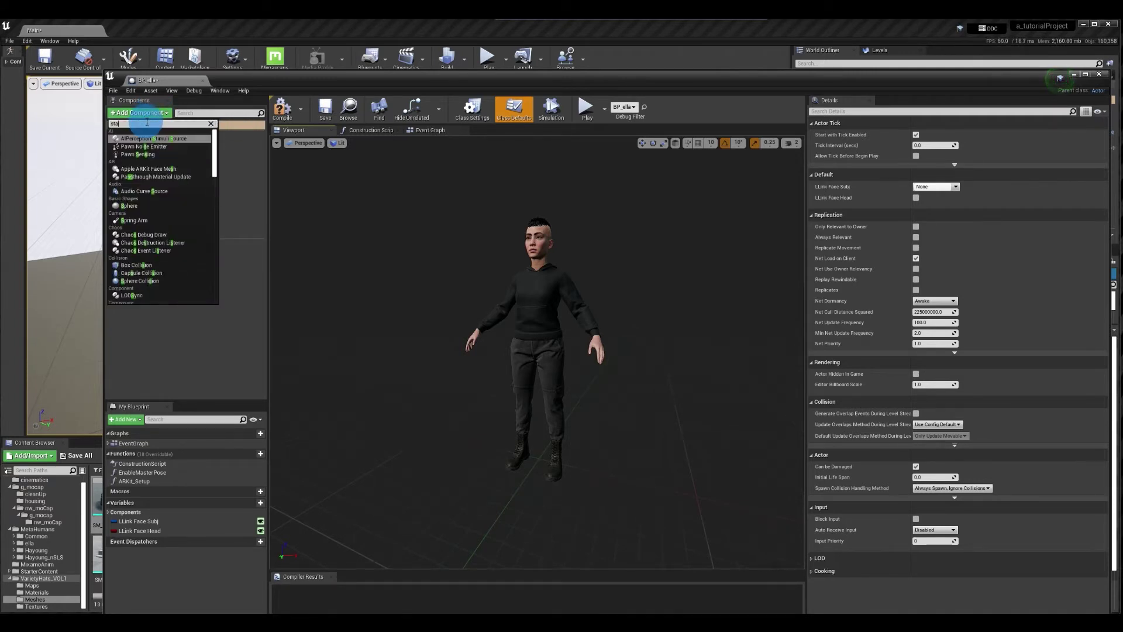
text(t)
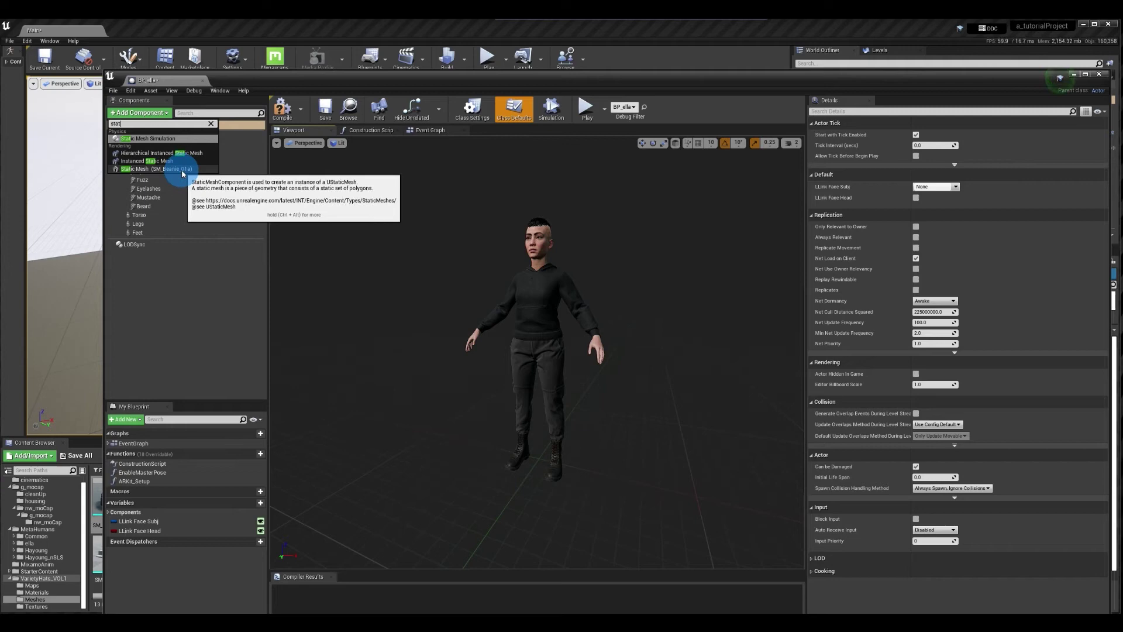
click(183, 170)
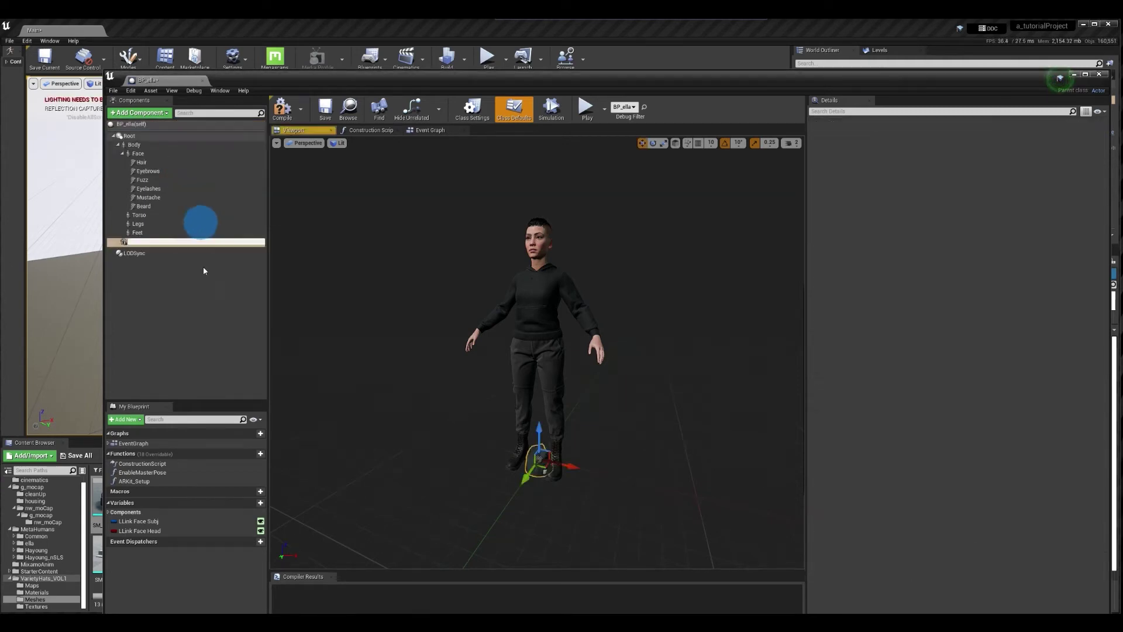
Nest SM_Beanie_01a under Face and set its Parent Socket to head.
click(168, 281)
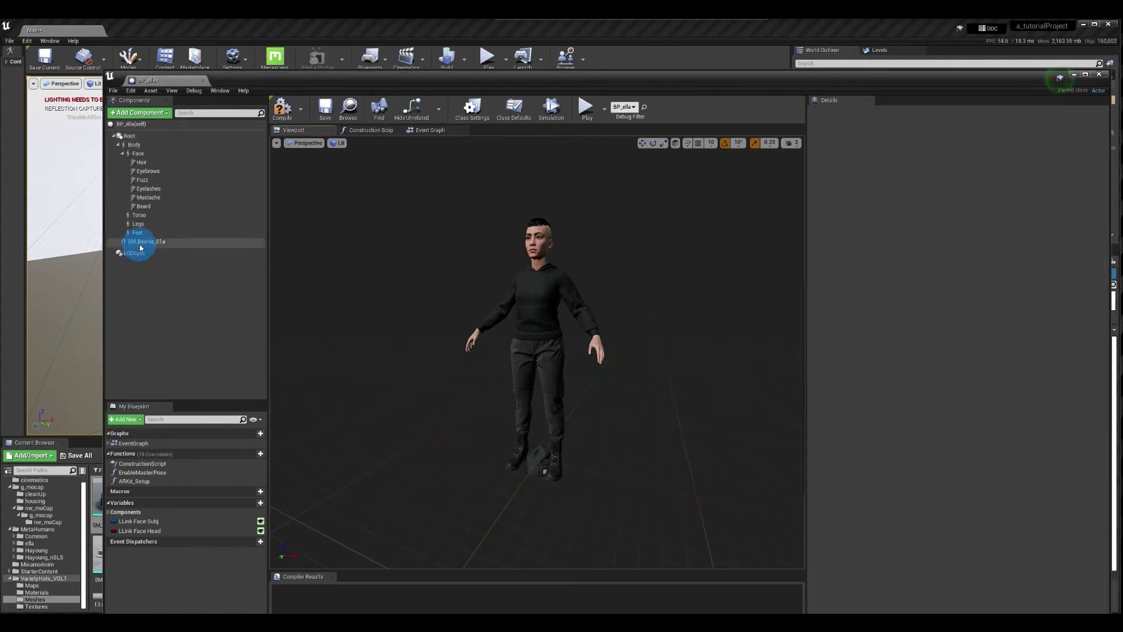
drag(137, 245, 146, 157)
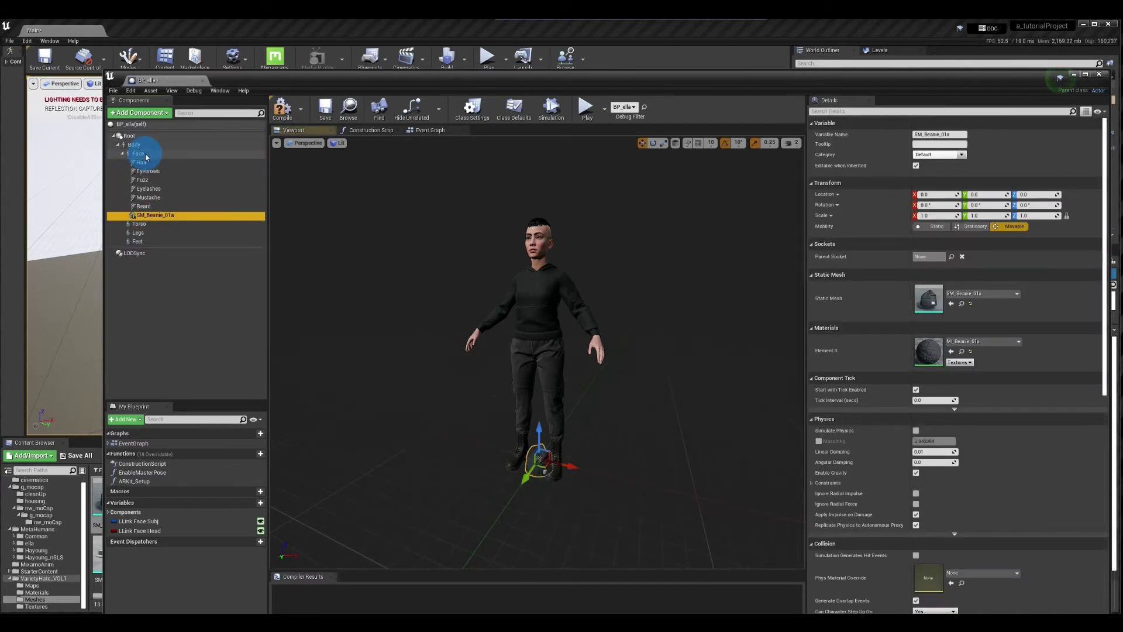
click(952, 258)
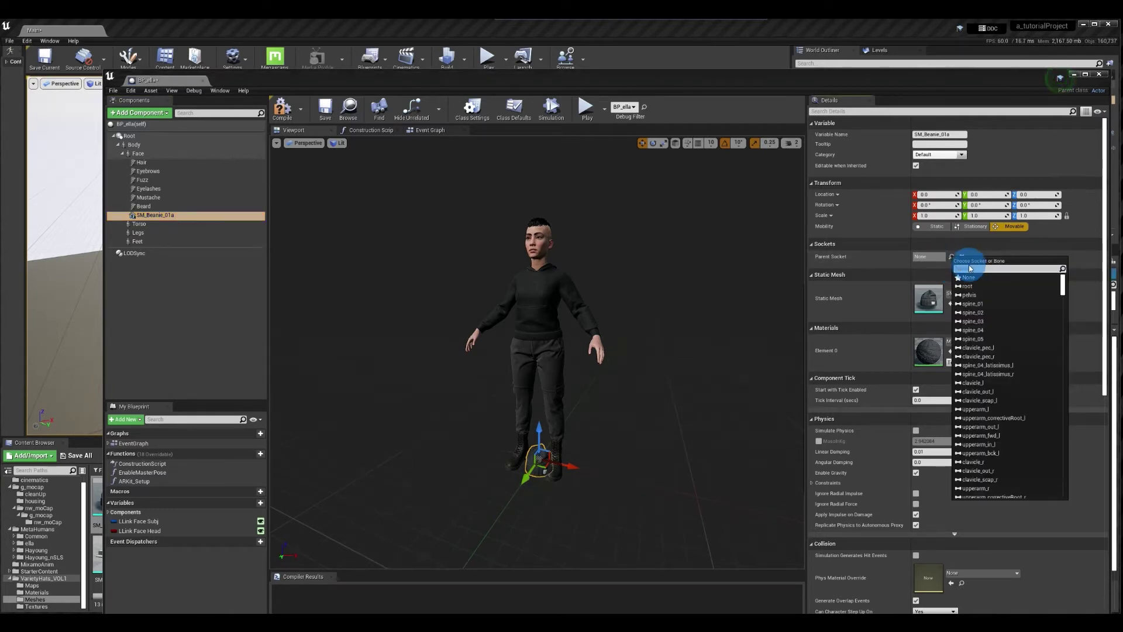
text(head)
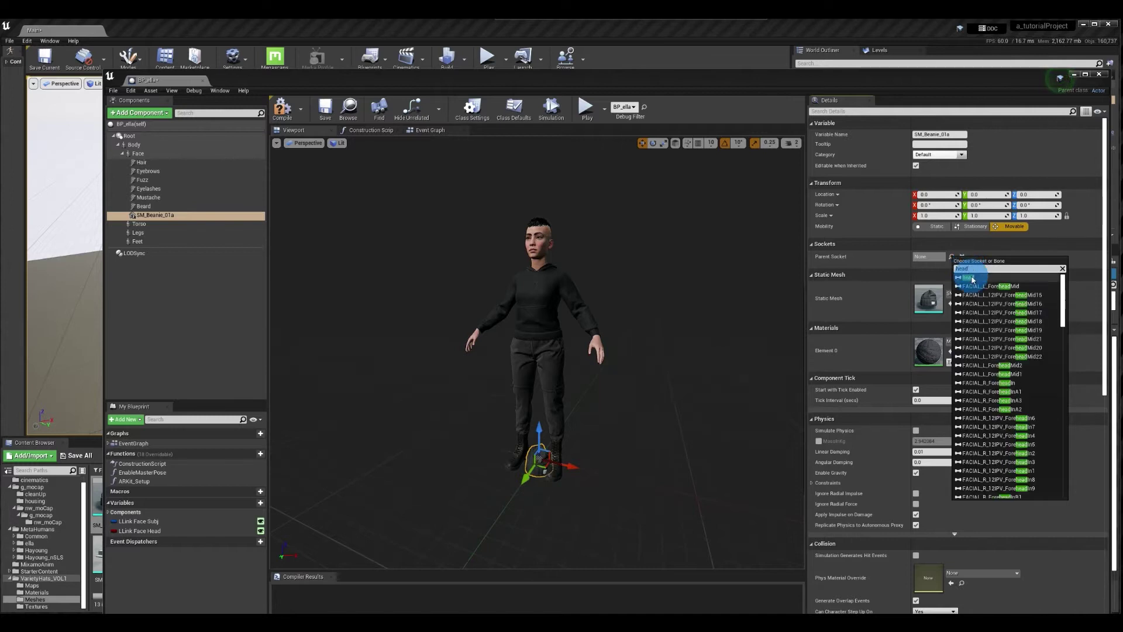
click(969, 277)
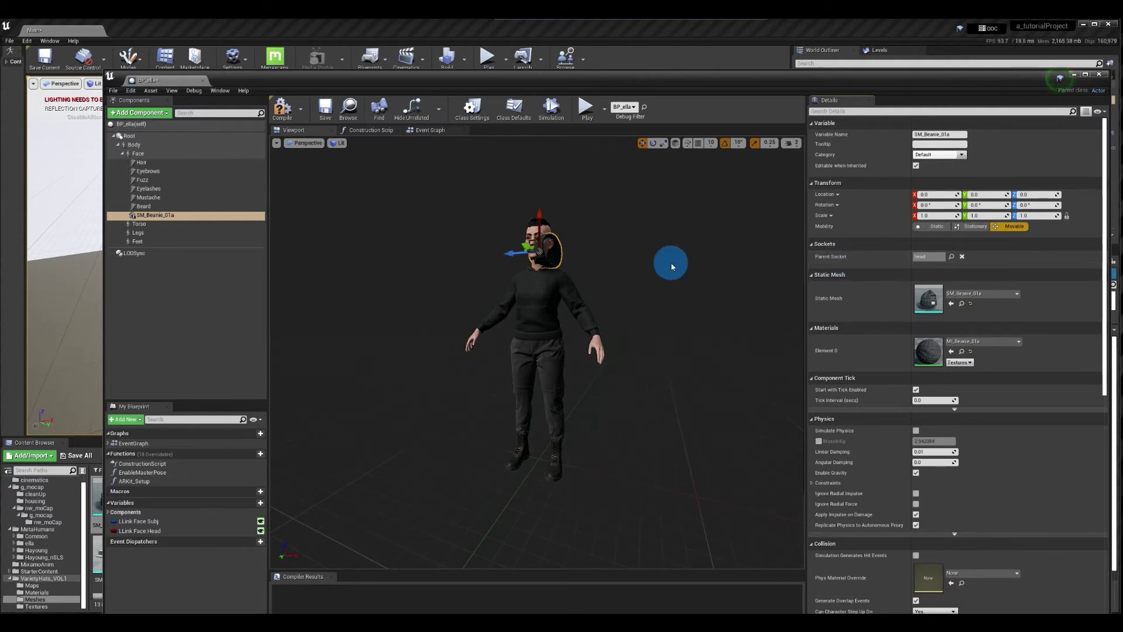
Rotate the beanie -90° on Y and set its X location to 15.
right_drag(670, 261, 637, 261)
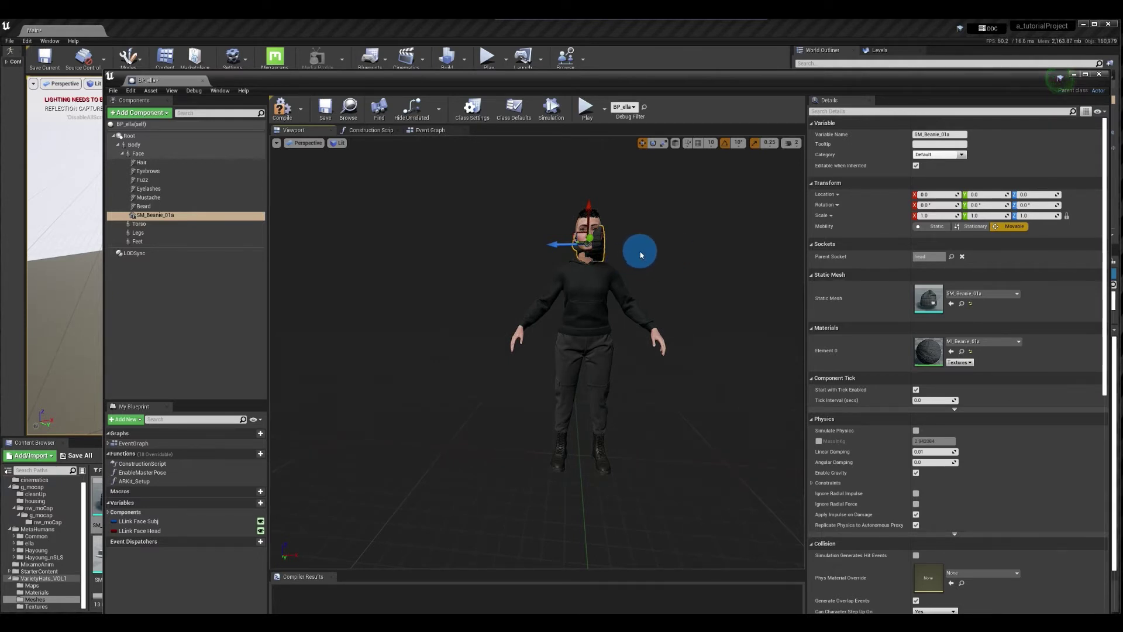
click(974, 206)
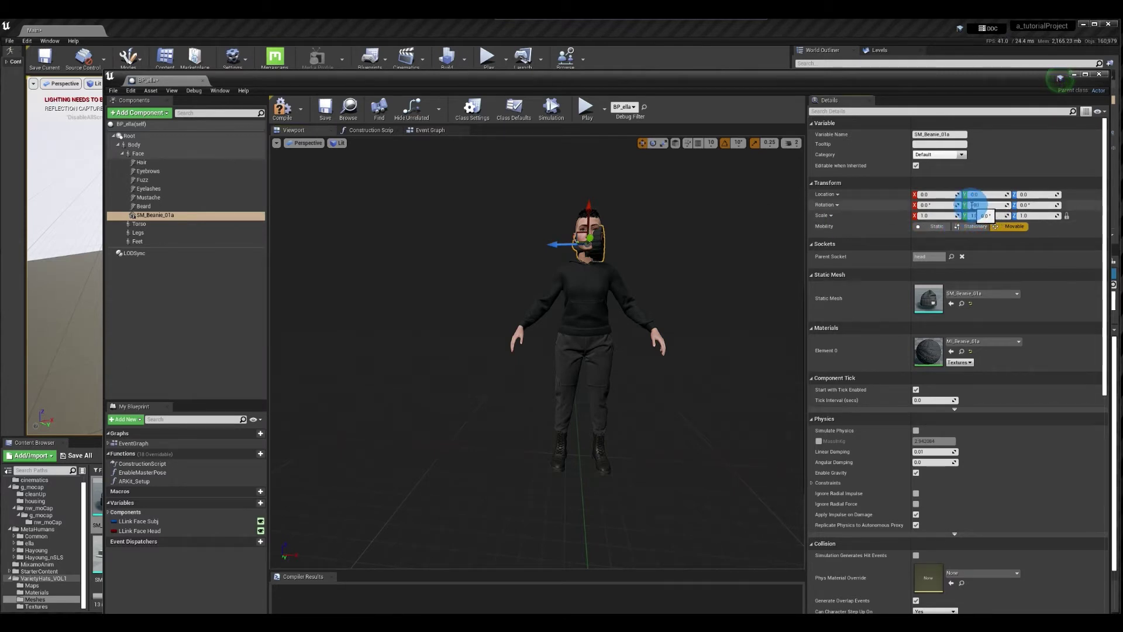
text(-90)
key(Return)
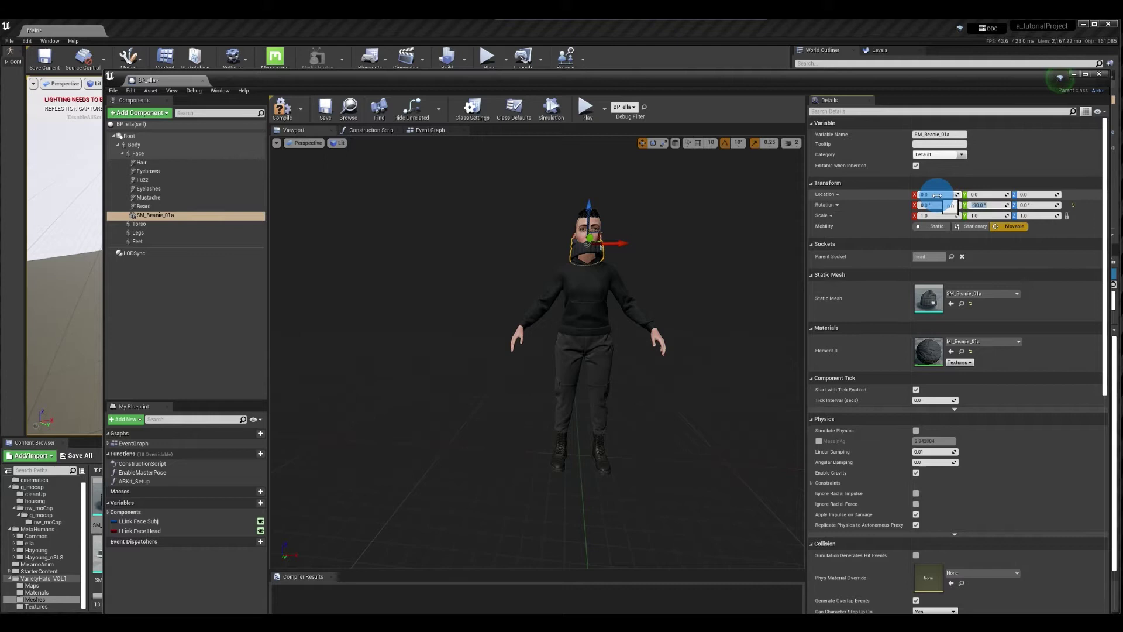
click(937, 195)
text(15)
key(Return)
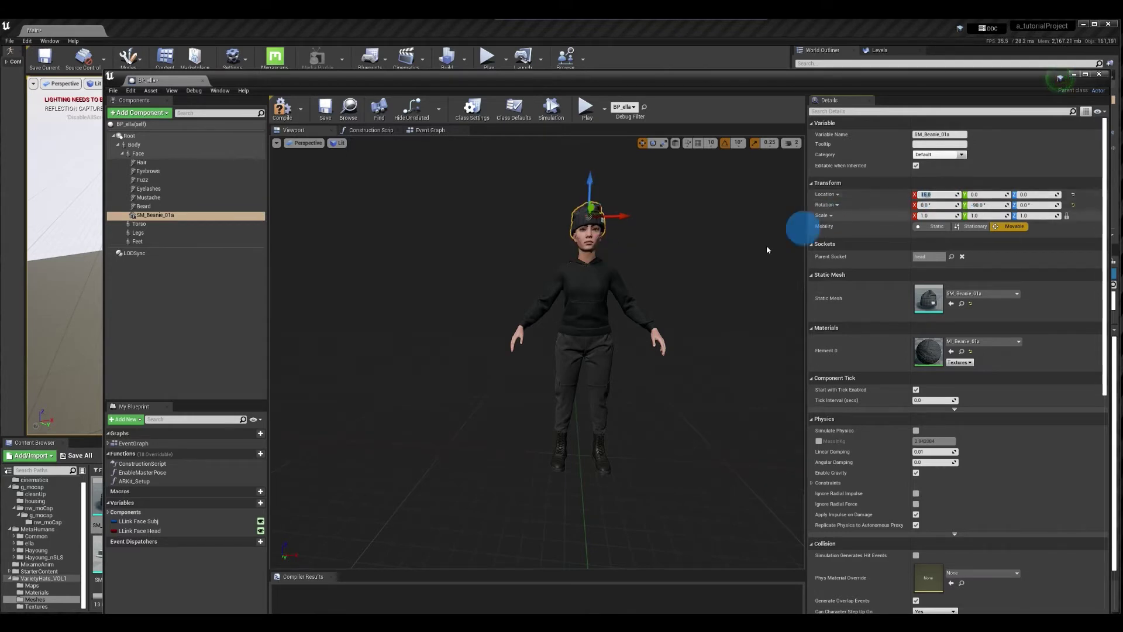
Set the beanie's Y location to 1.2 and its uniform scale to 0.9.
drag(531, 284, 641, 288)
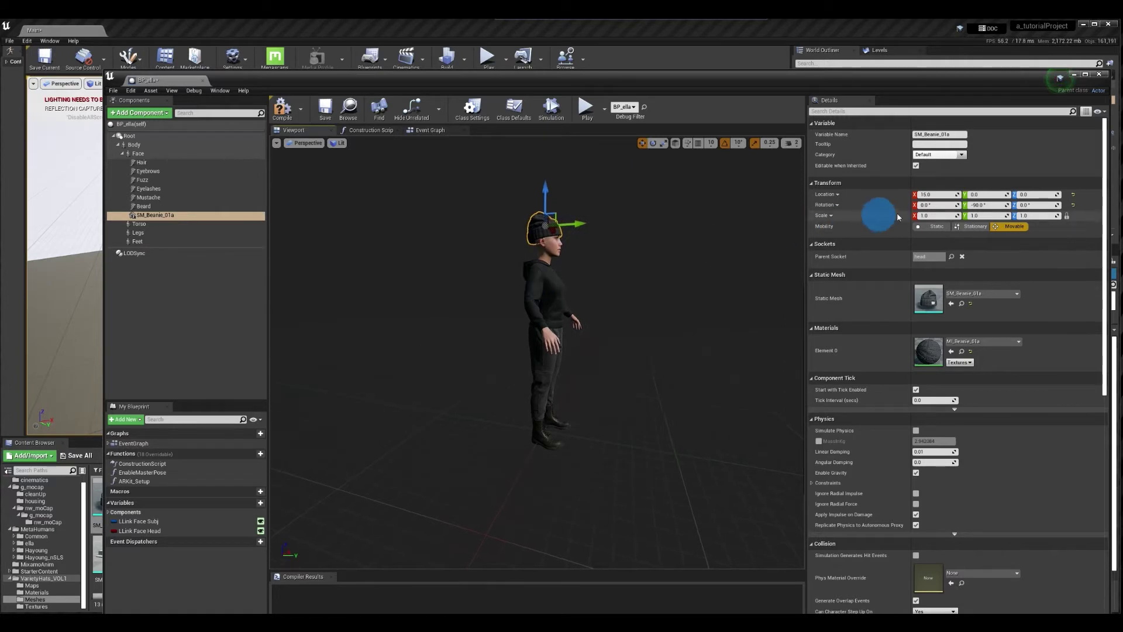
click(995, 194)
text(1)
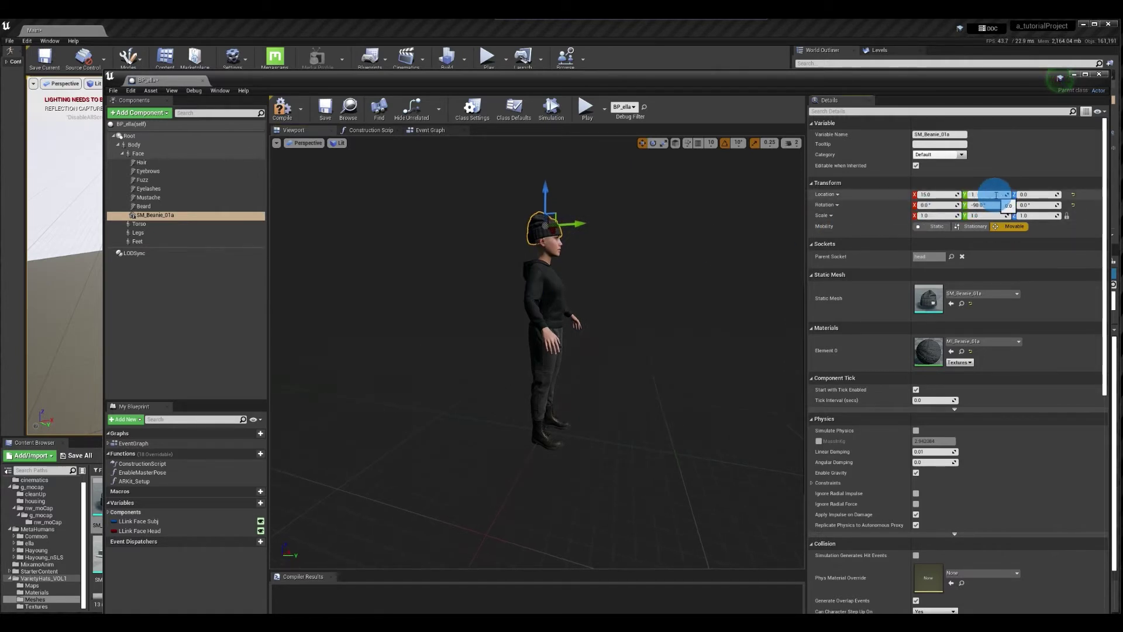
text(.2)
key(Return)
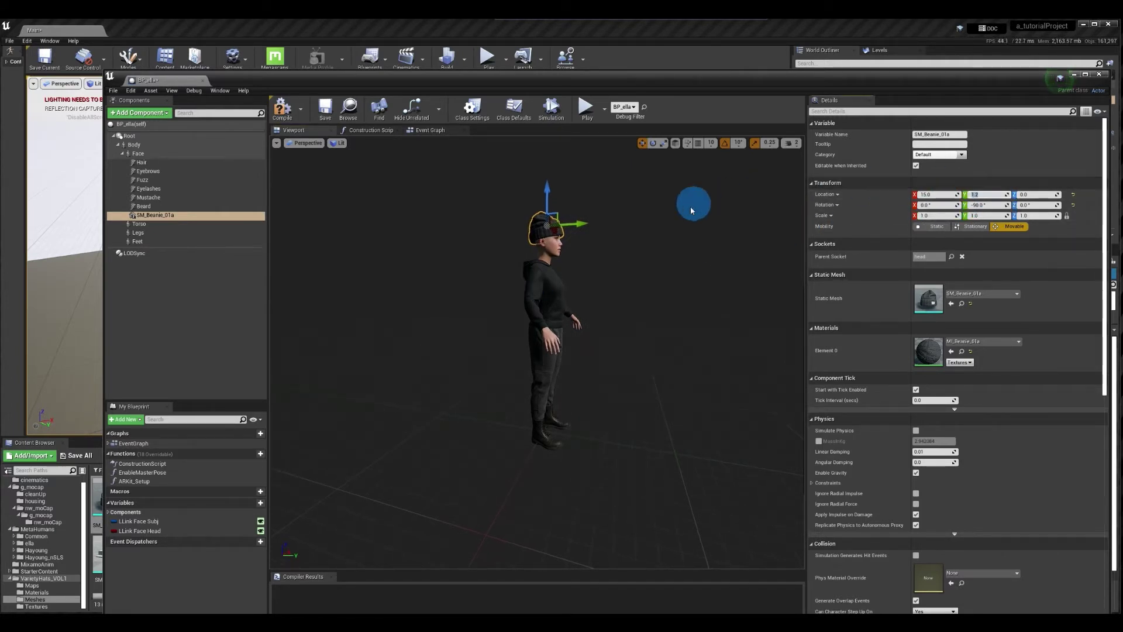
click(938, 216)
key(BackSpace)
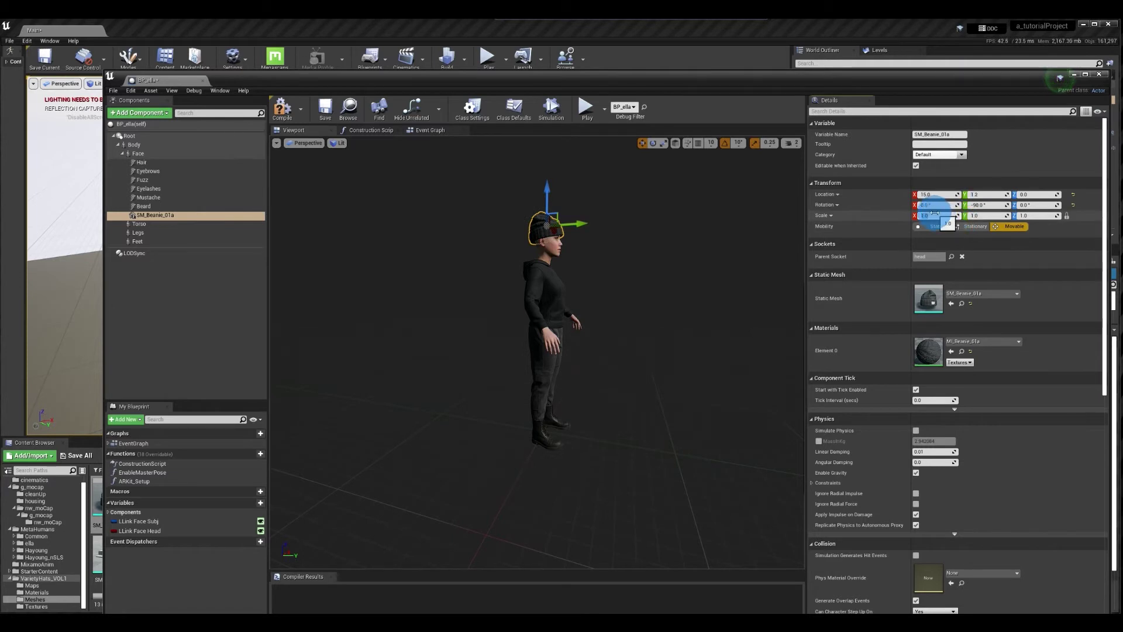
text(0.9)
key(Return)
drag(654, 285, 556, 244)
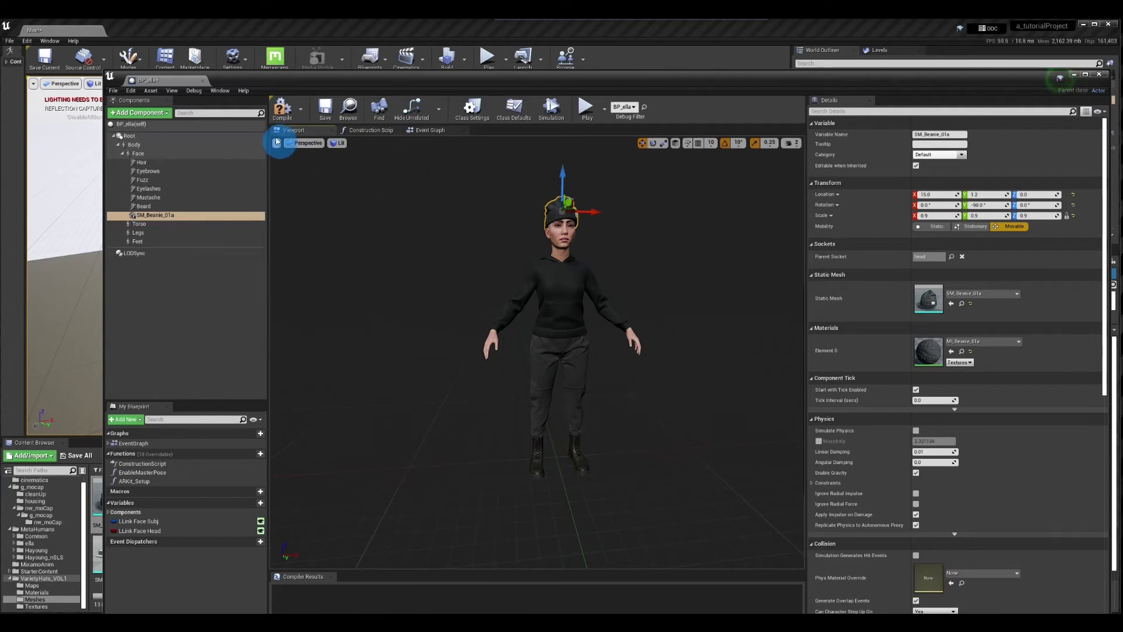
Orbit the preview and select the Hair component to check it beneath the beanie.
drag(402, 241, 637, 260)
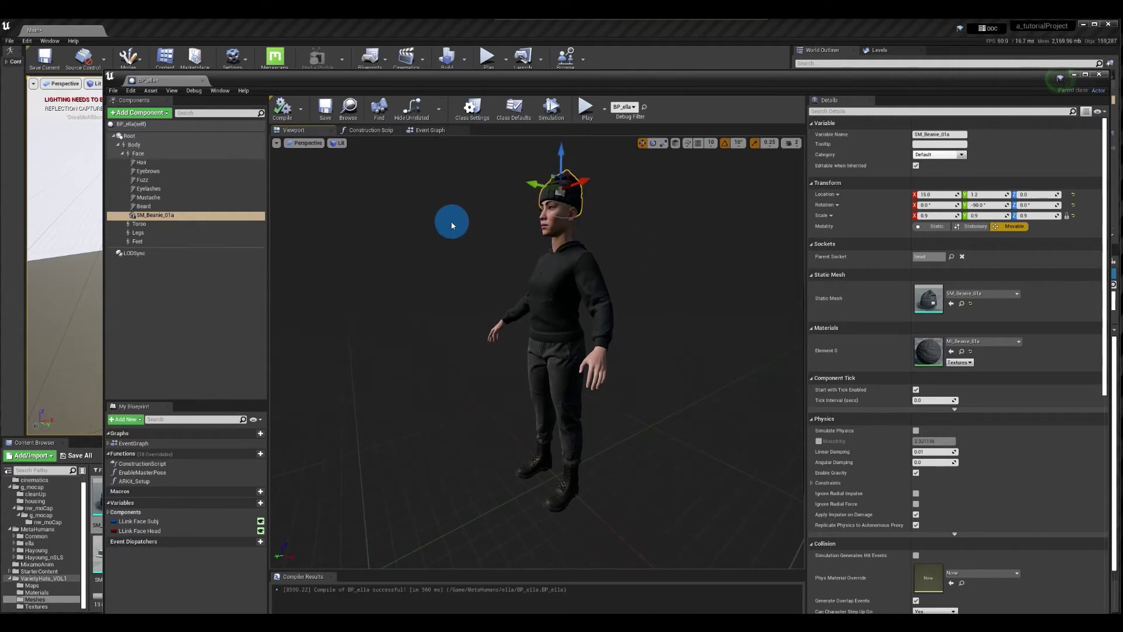
click(142, 162)
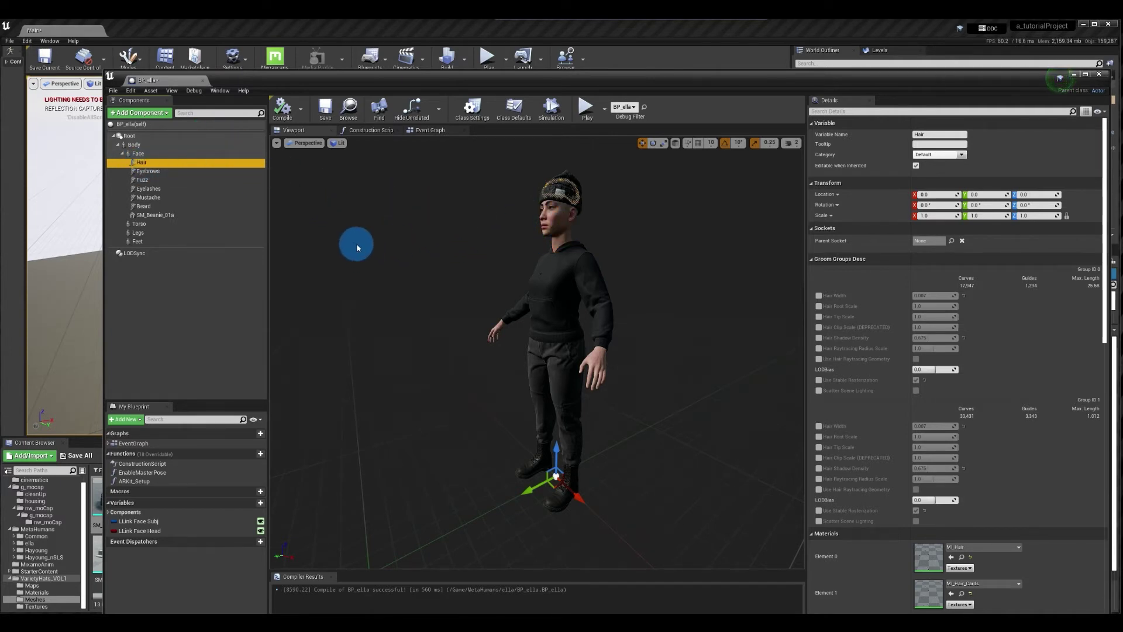
Close the blueprint, drag BP_ella right along X, and select the cinematics level sequence.
click(1101, 78)
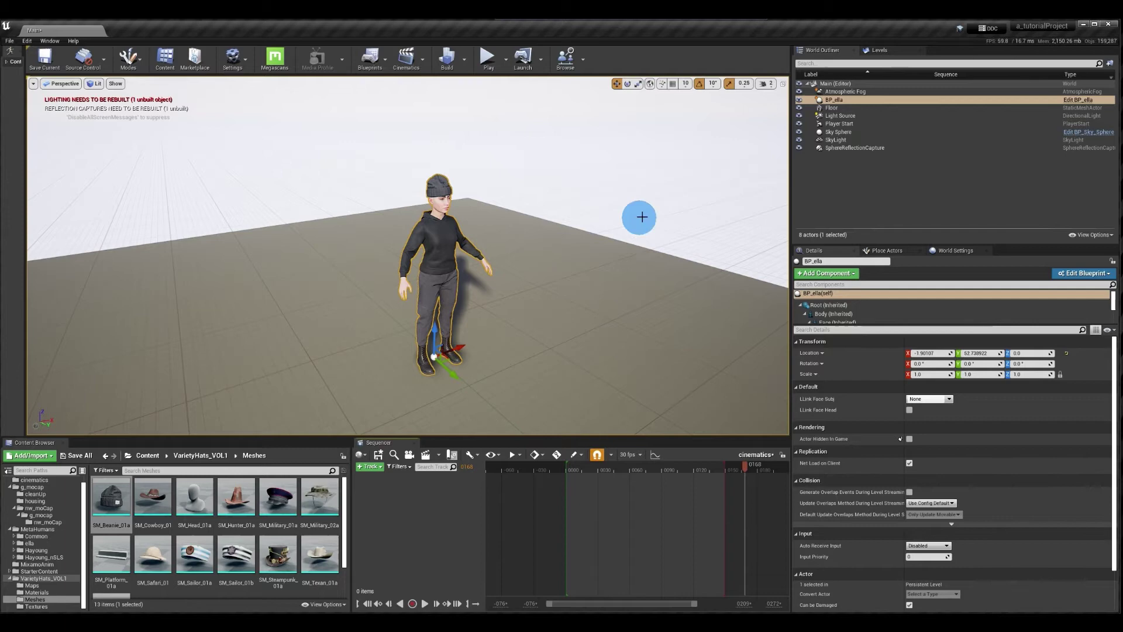
click(852, 101)
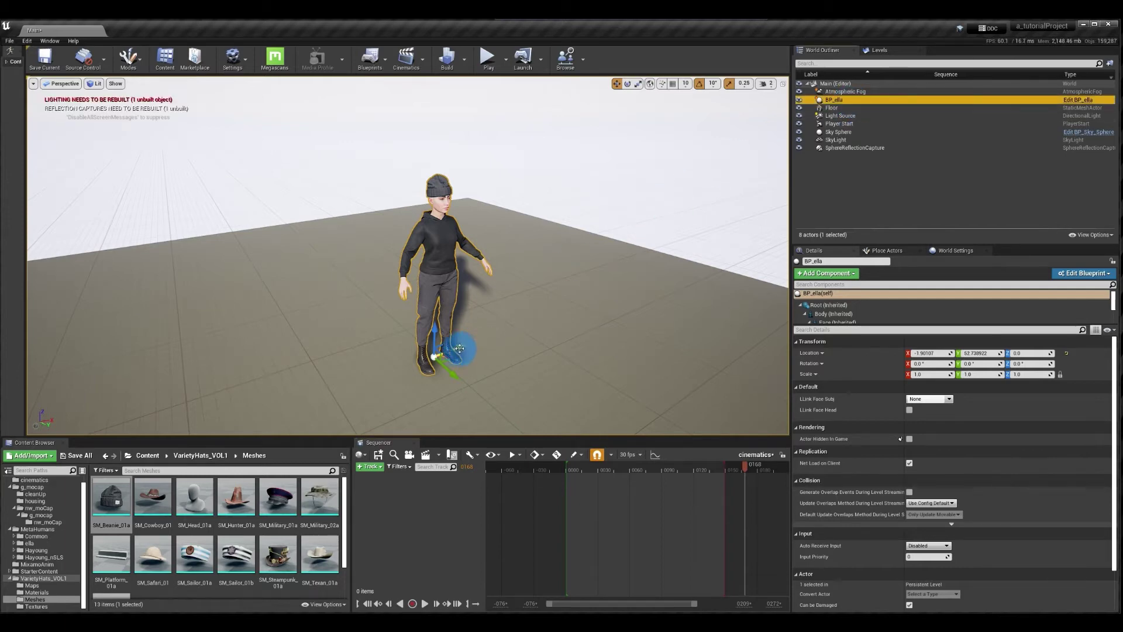
drag(459, 346, 465, 375)
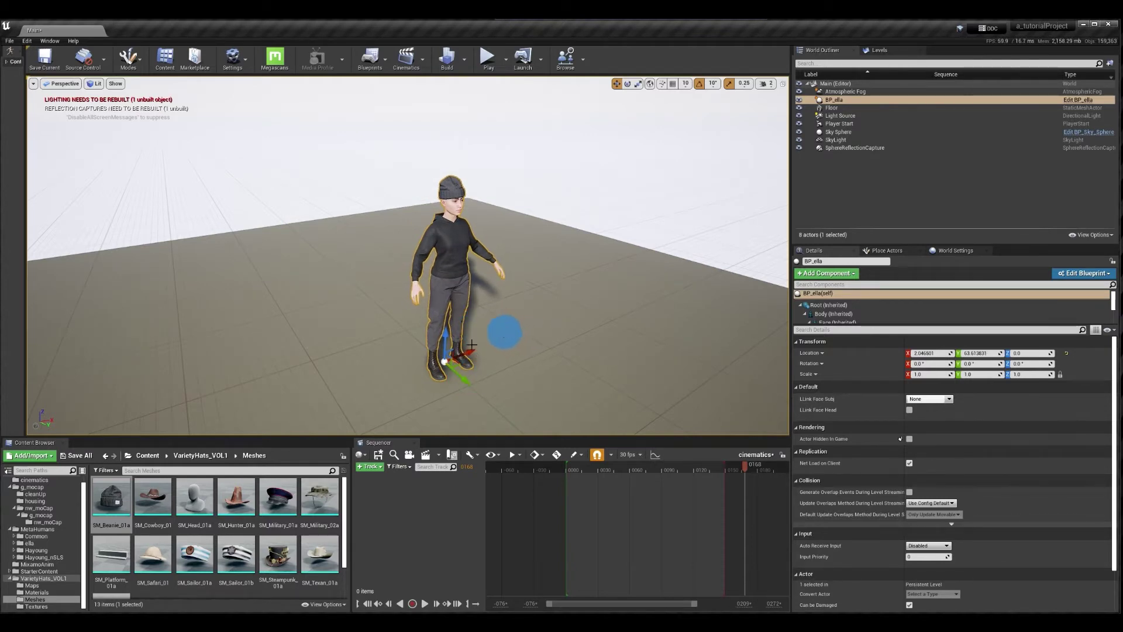
click(36, 481)
click(111, 504)
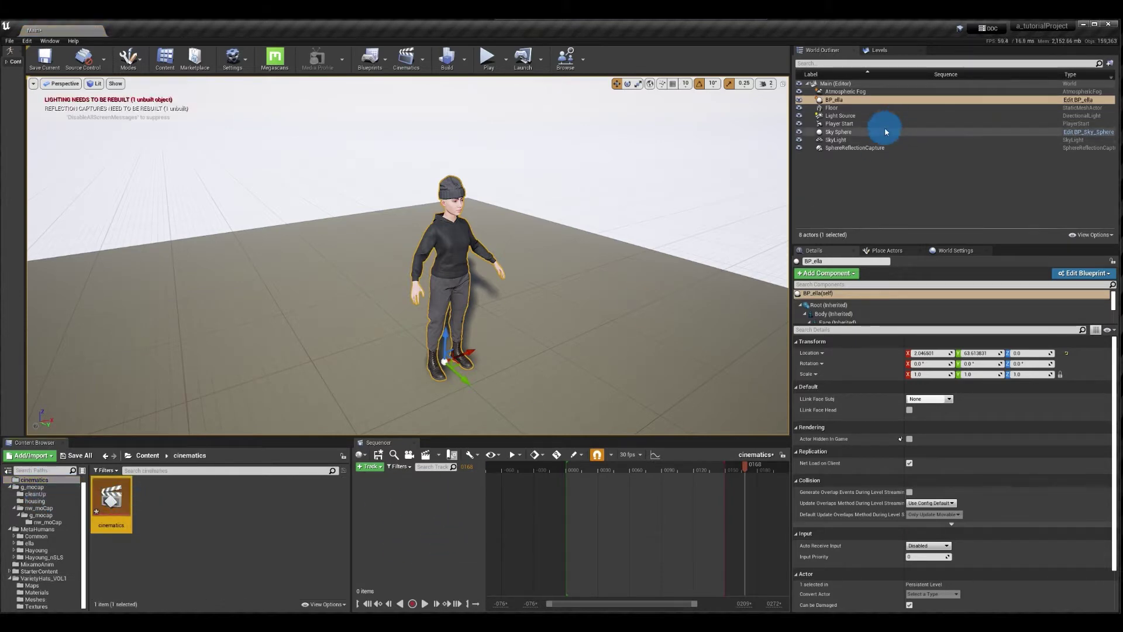
Add BP_ella to the sequence and delete its face and body control rig tracks.
drag(887, 101, 424, 506)
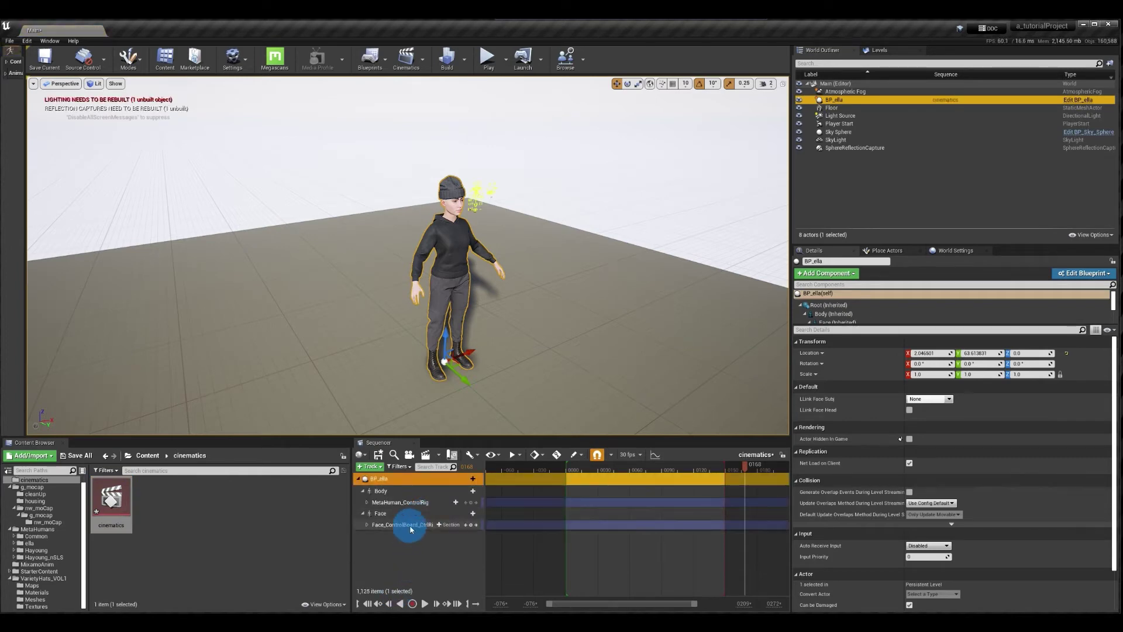
click(411, 525)
key(Delete)
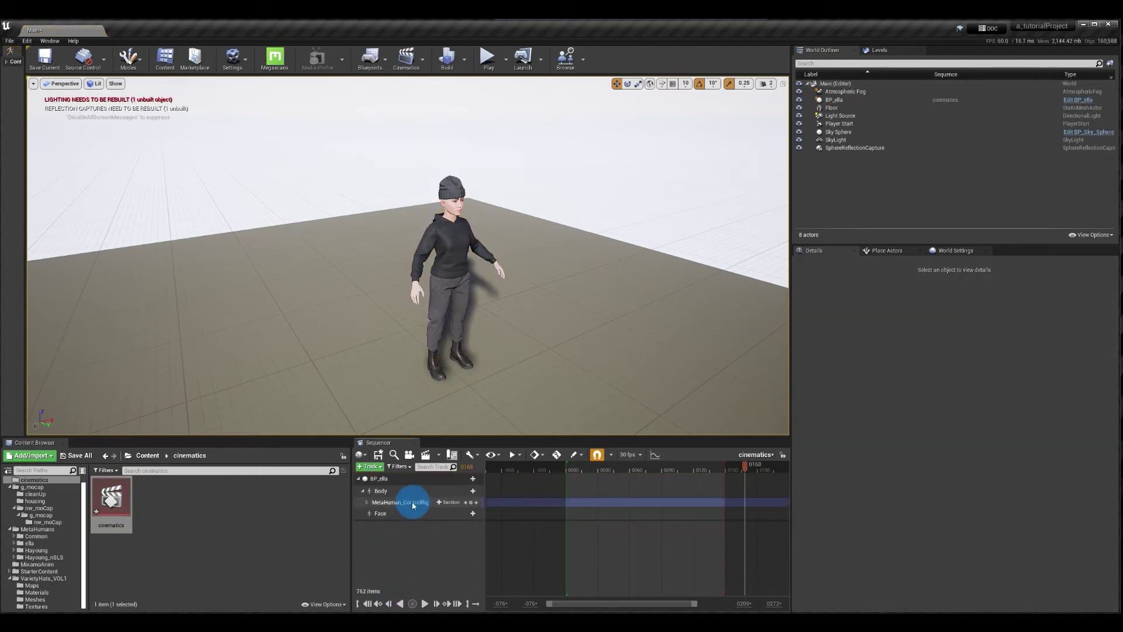
click(412, 502)
key(Delete)
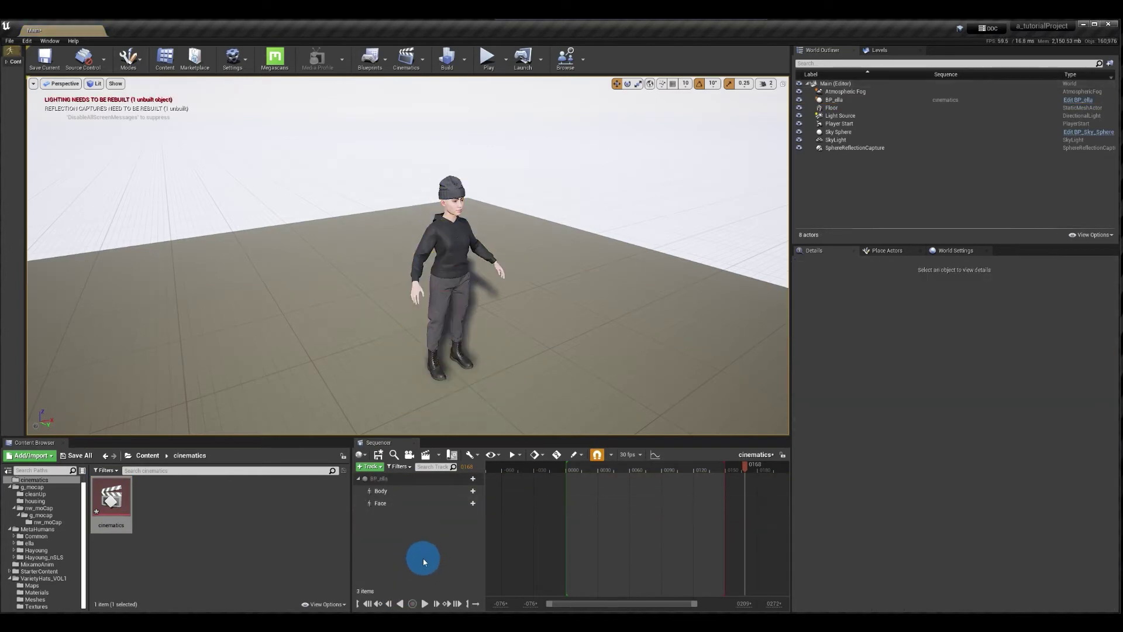
Add the mh_h walkExt clip as Body's animation track and shift it along the timeline.
click(472, 493)
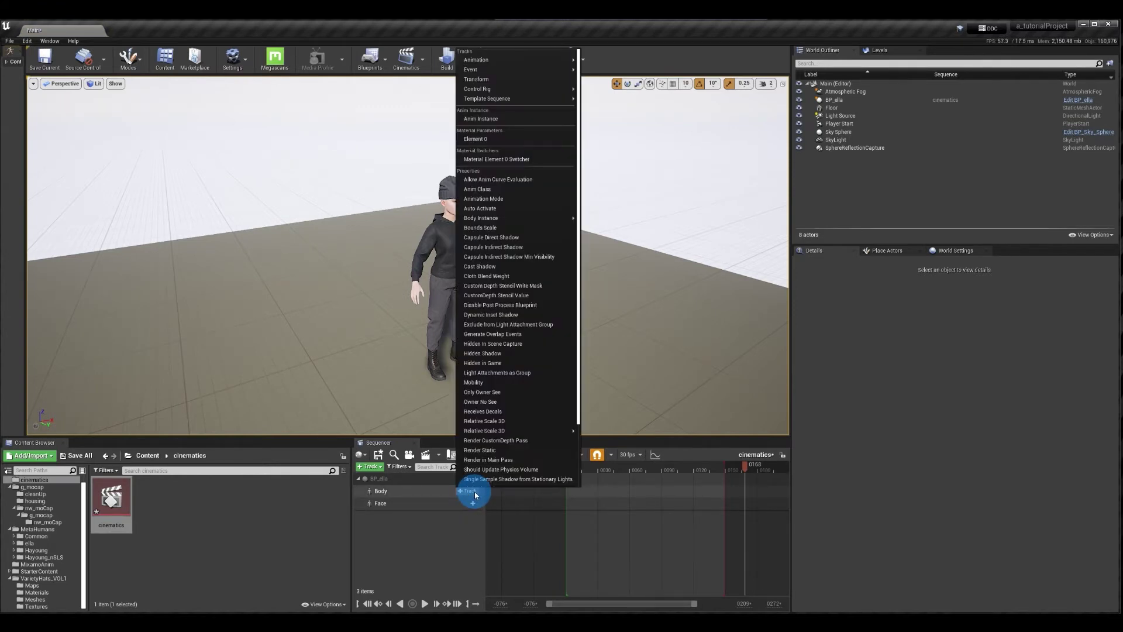
mouse_move(491, 61)
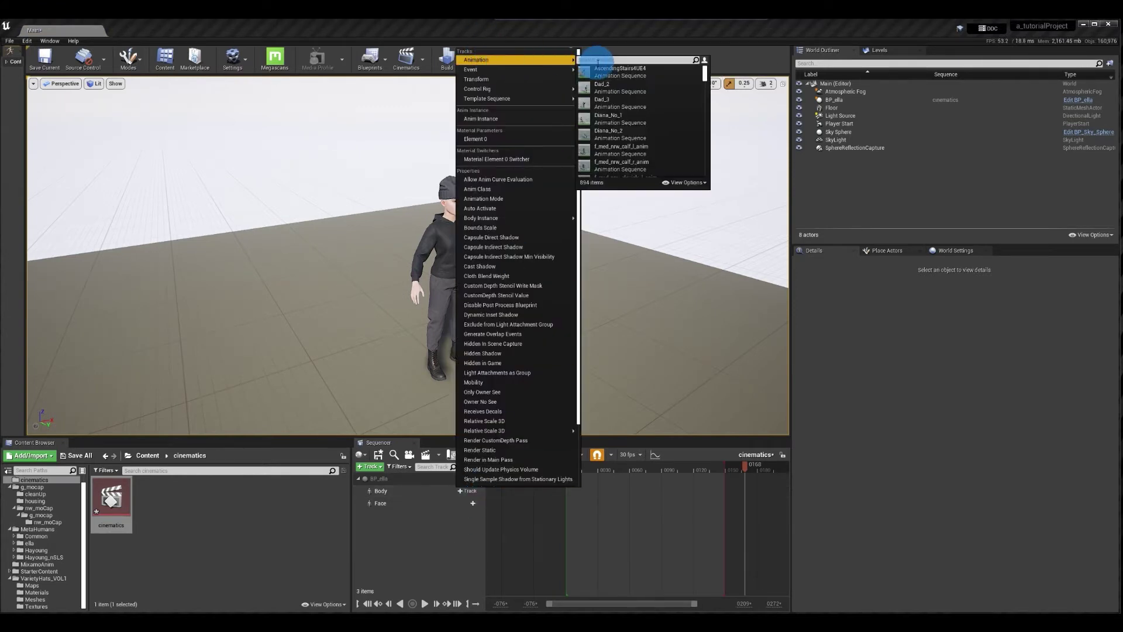
text(mh)
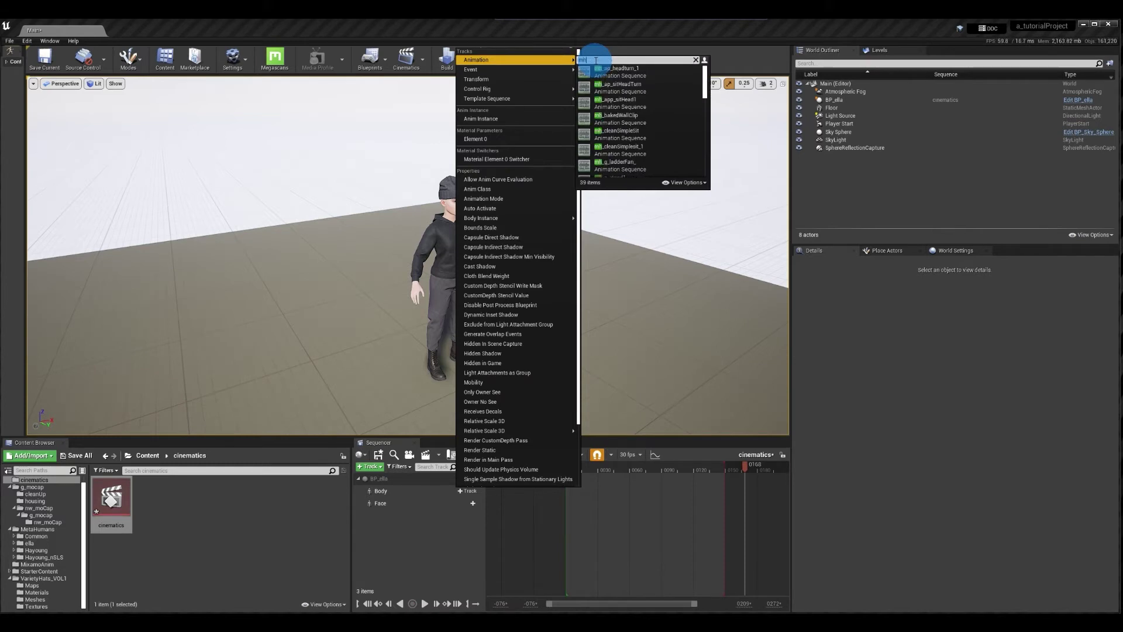
text(_h)
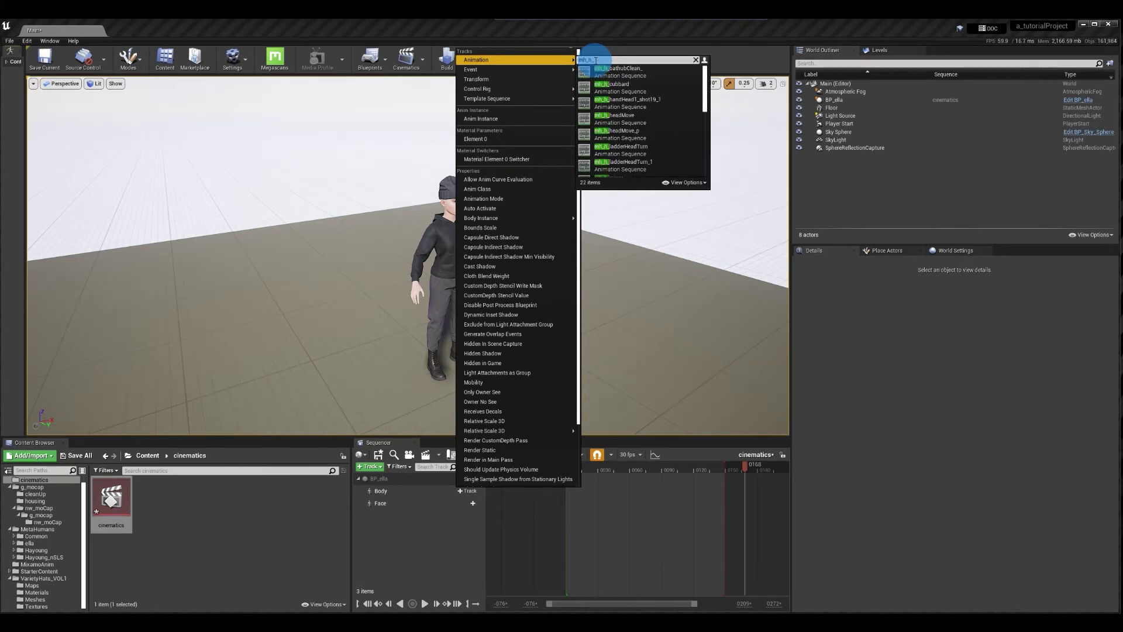
text(_wal)
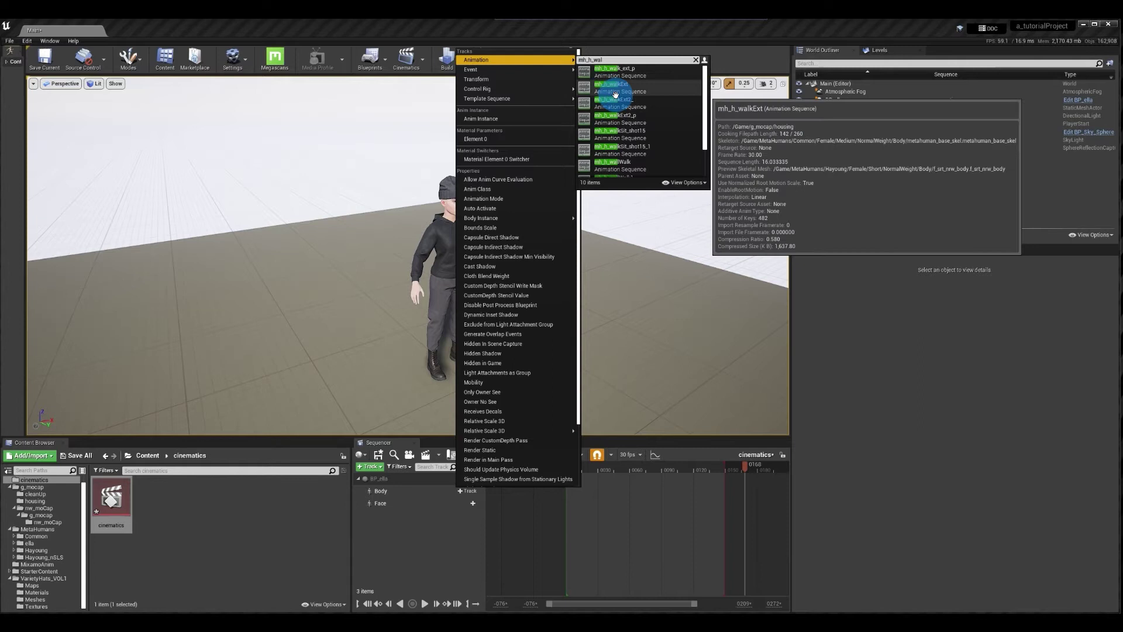
click(618, 114)
drag(752, 504, 759, 475)
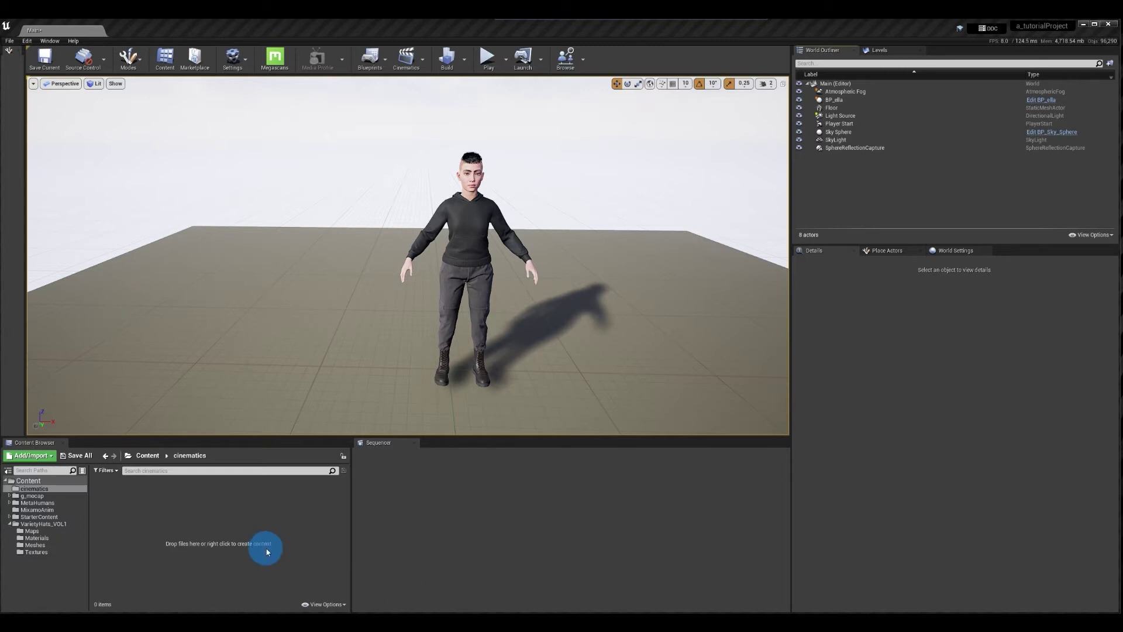
Create a new Level Sequence asset in the Content Browser and open it.
right_click(136, 511)
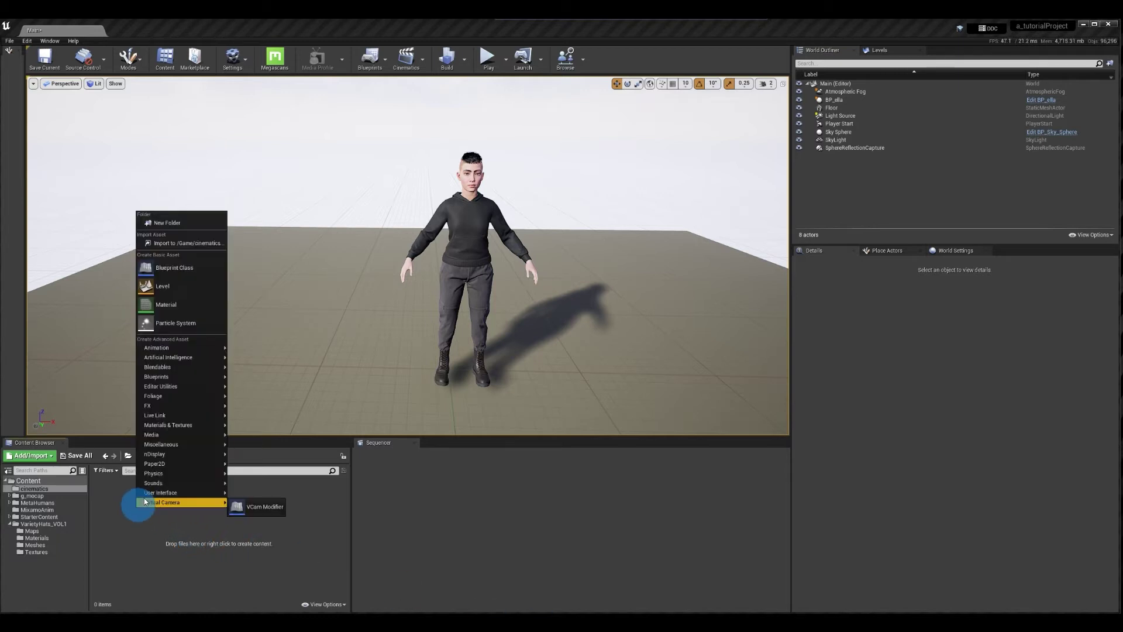
click(163, 349)
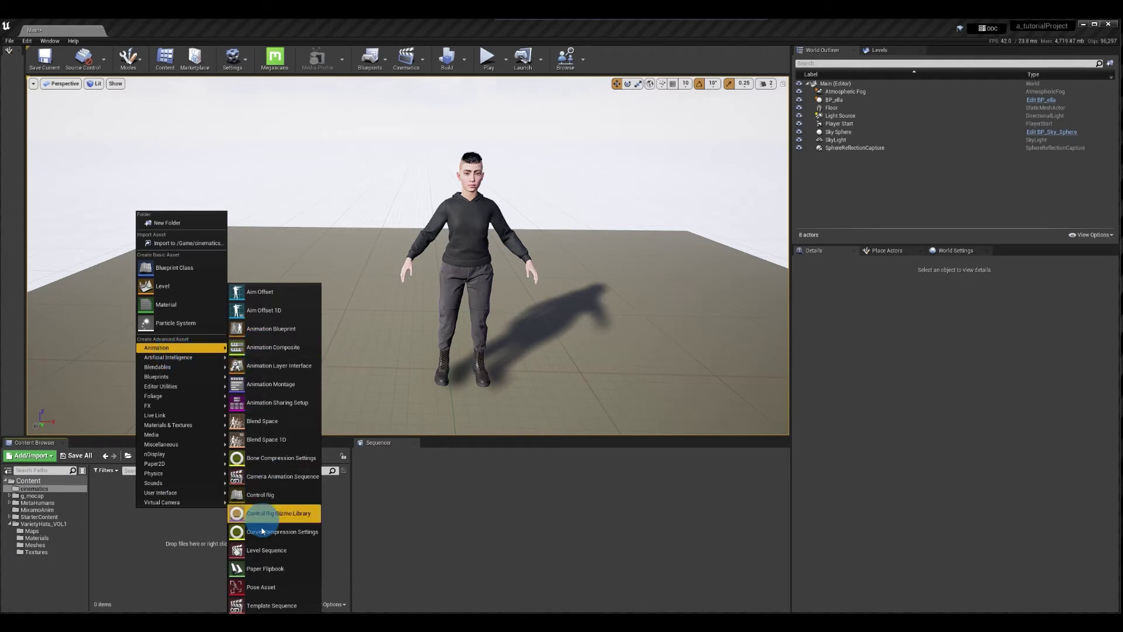
click(261, 550)
double_click(111, 500)
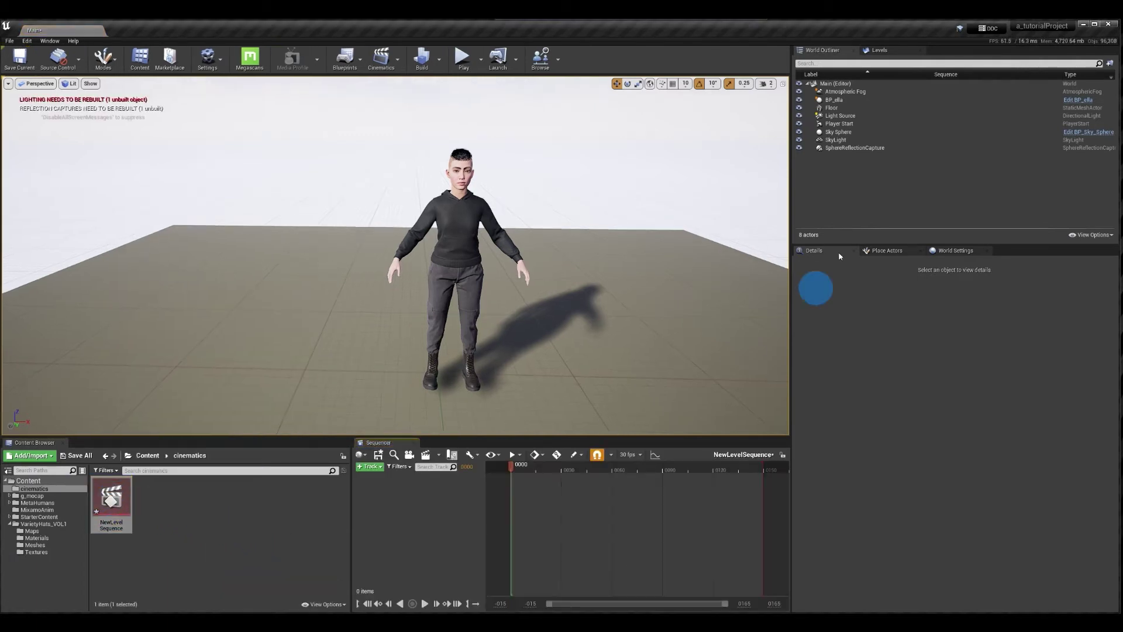
Add BP_ella to the sequence, delete its control rig tracks, and open the VarietyHats Meshes folder.
click(866, 102)
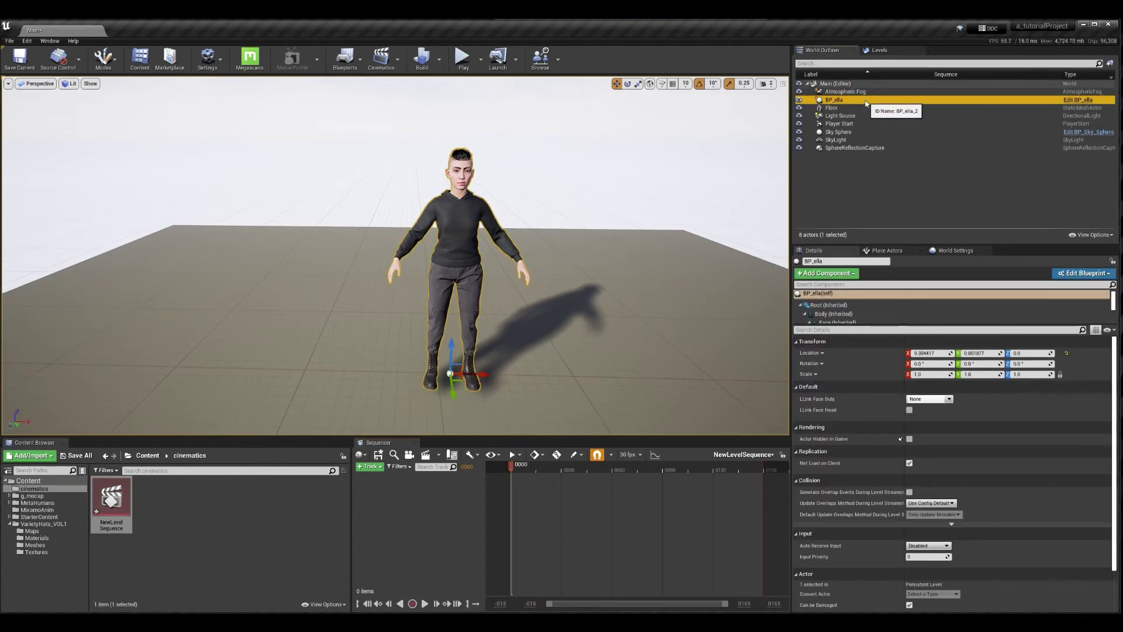
drag(843, 101, 413, 514)
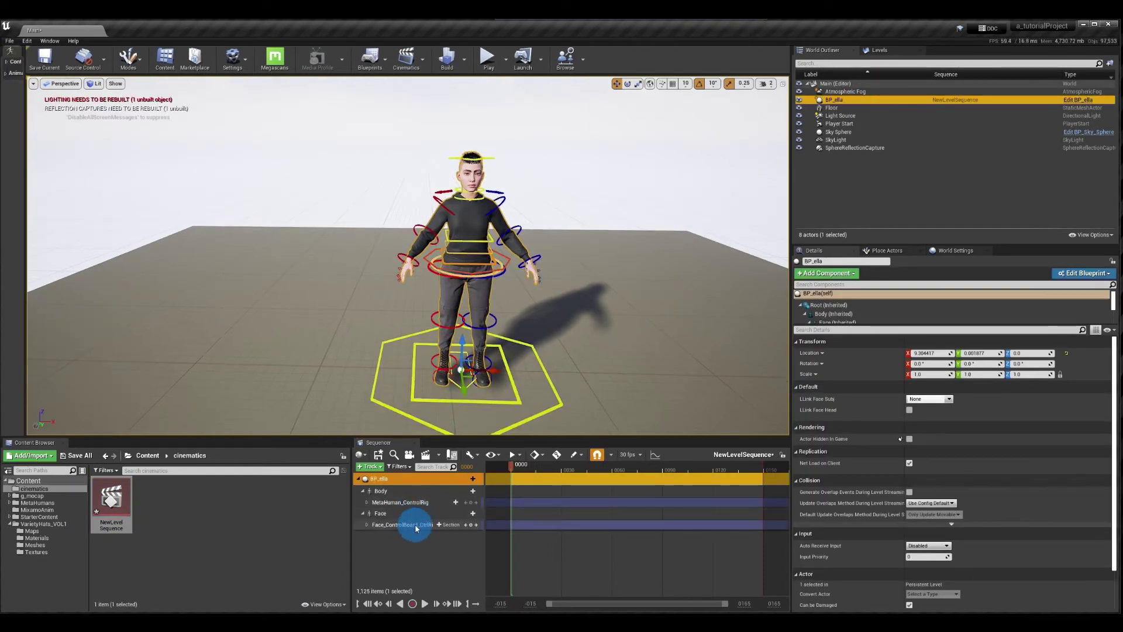
click(409, 526)
key(Delete)
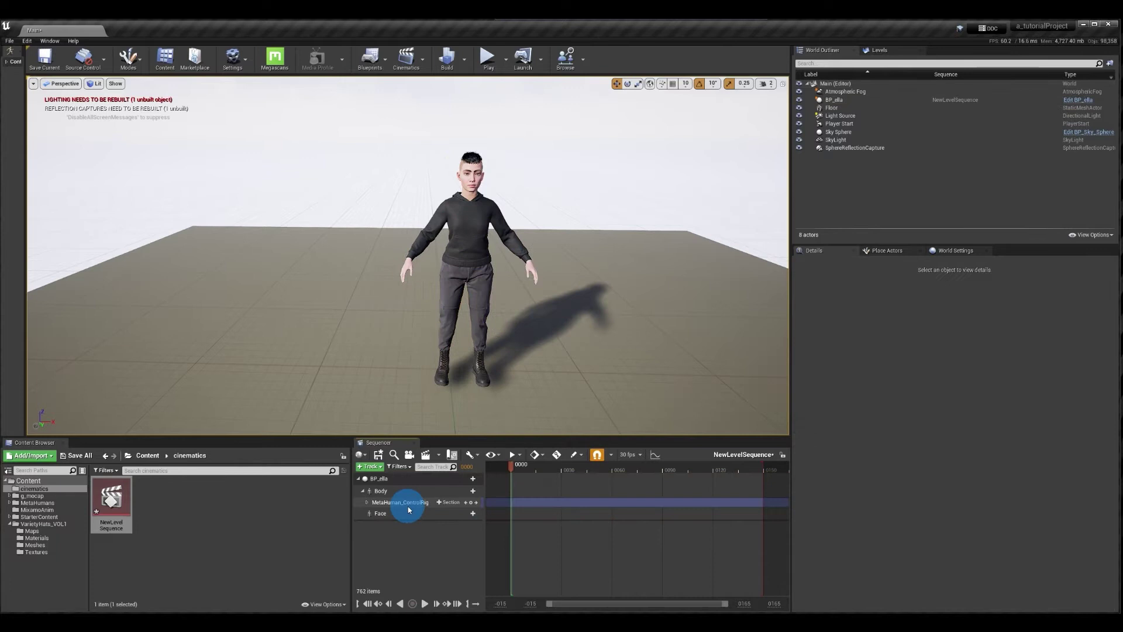
click(244, 533)
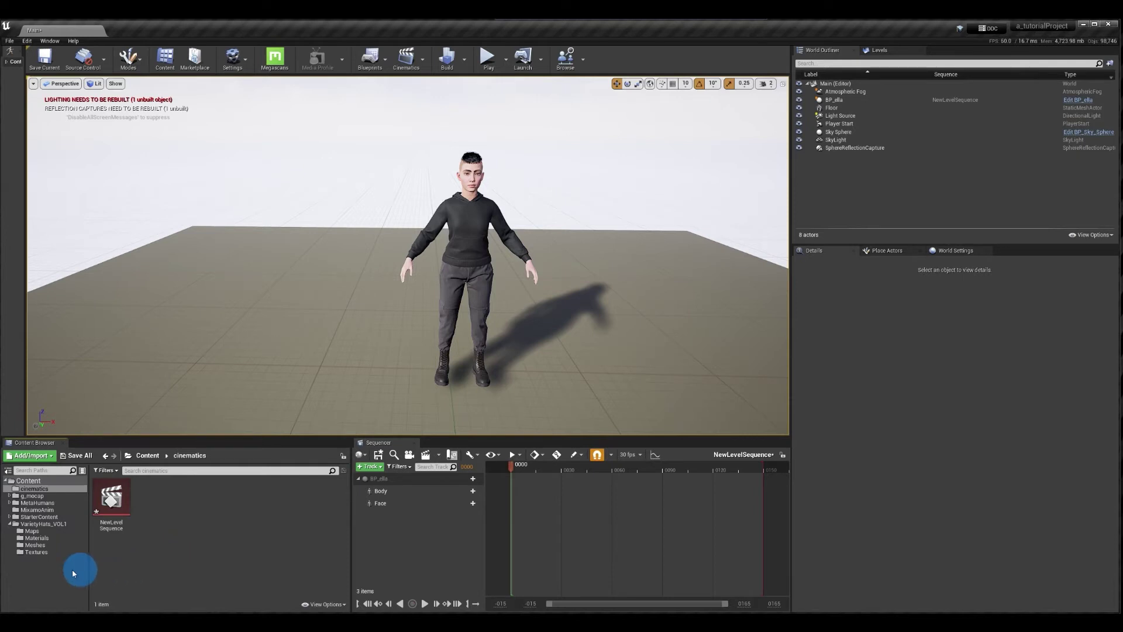
click(35, 545)
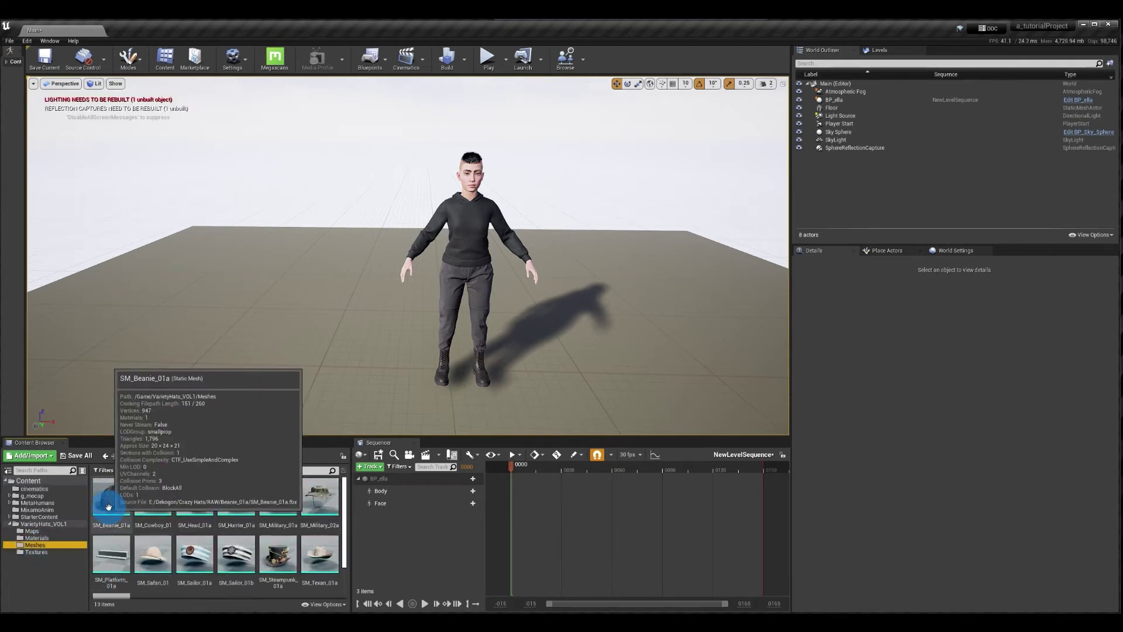
Add SM_Beanie_01a to Sequencer and attach it to the head bone of BP_ella's Face.
drag(108, 506, 404, 550)
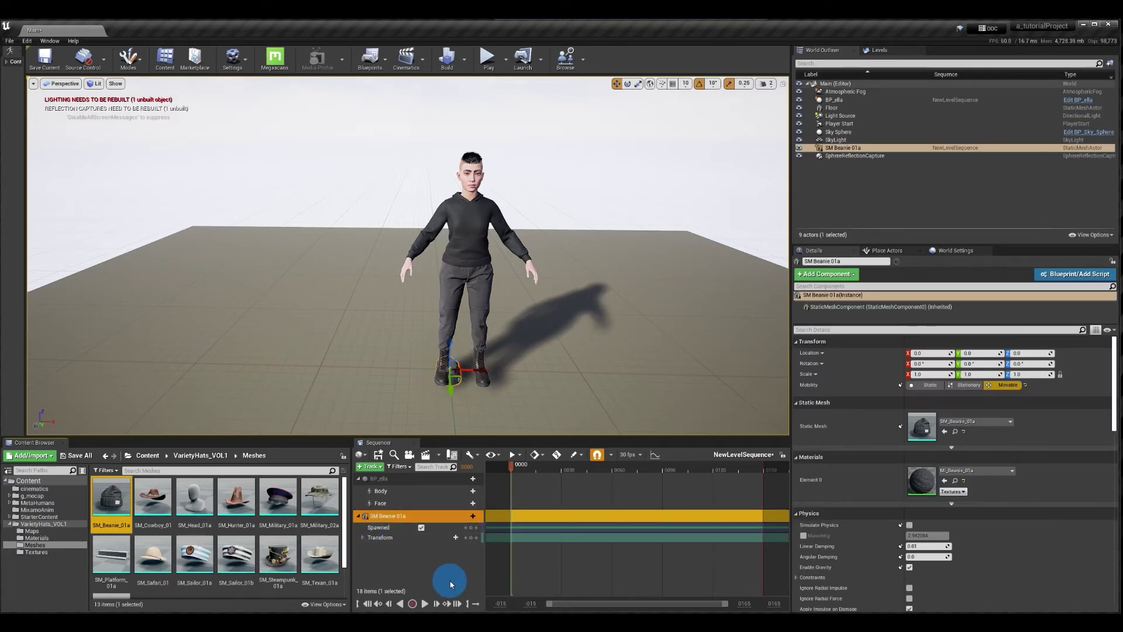
click(473, 516)
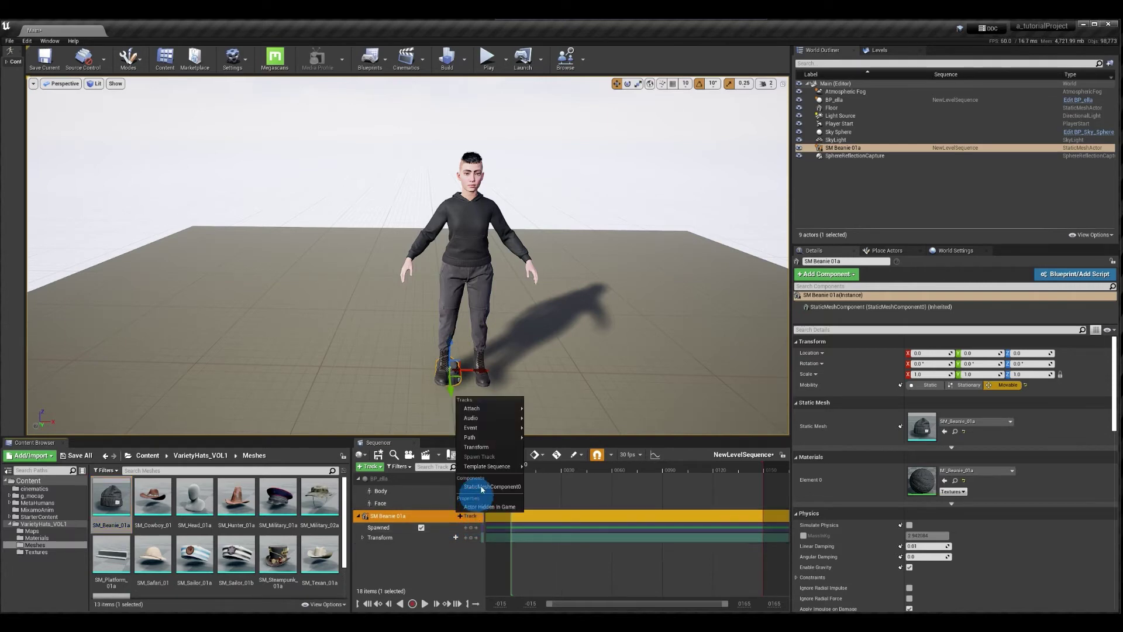
mouse_move(495, 414)
mouse_move(547, 408)
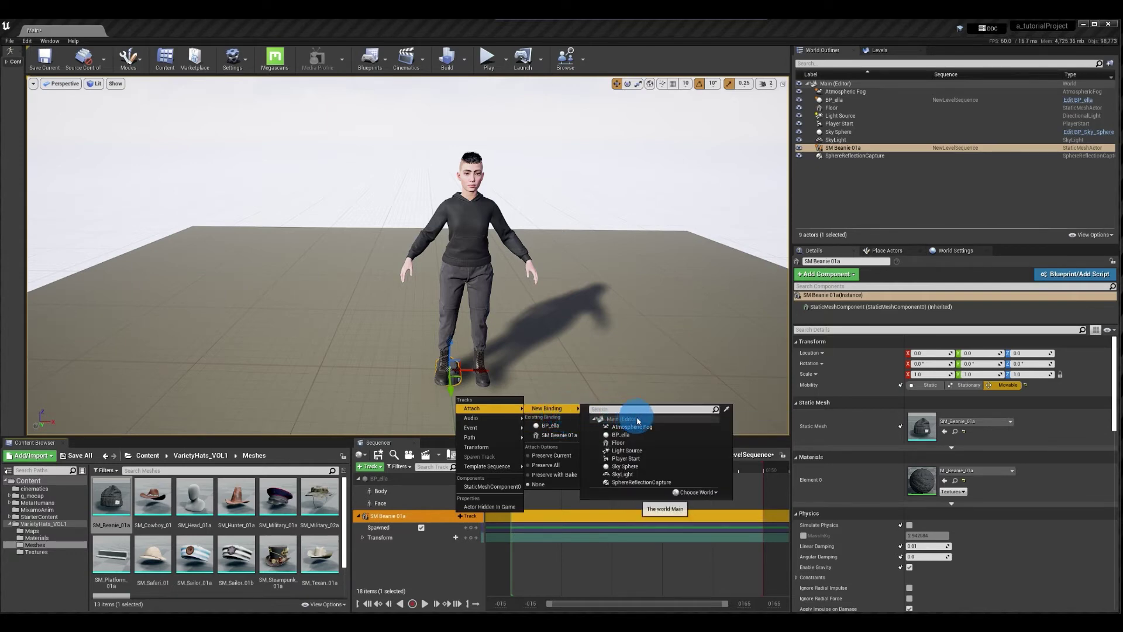
click(635, 435)
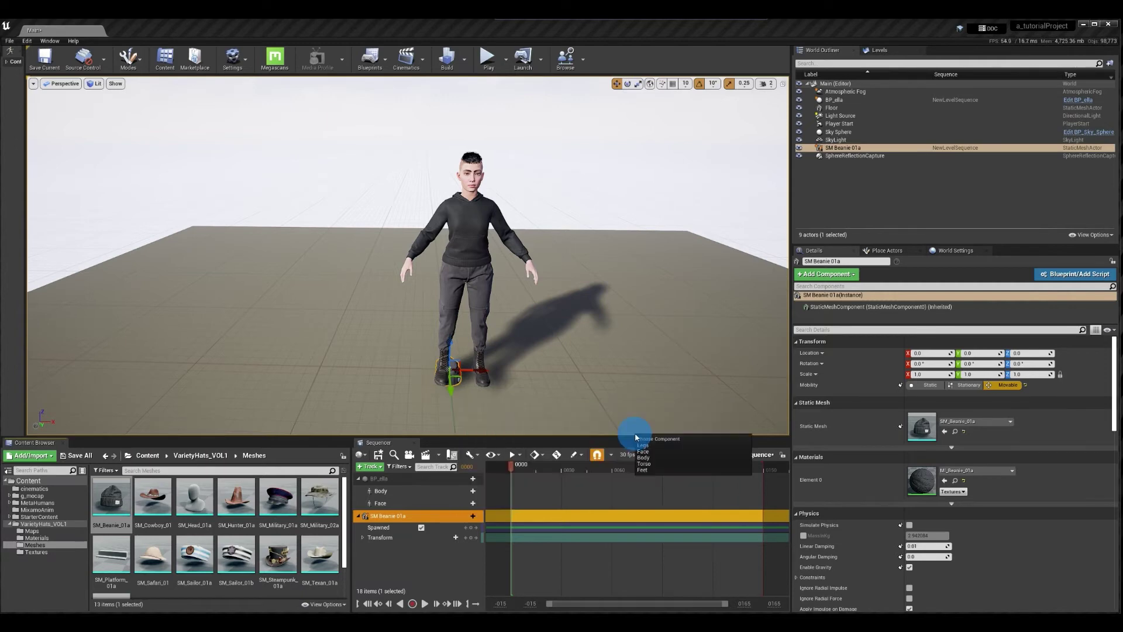
click(687, 452)
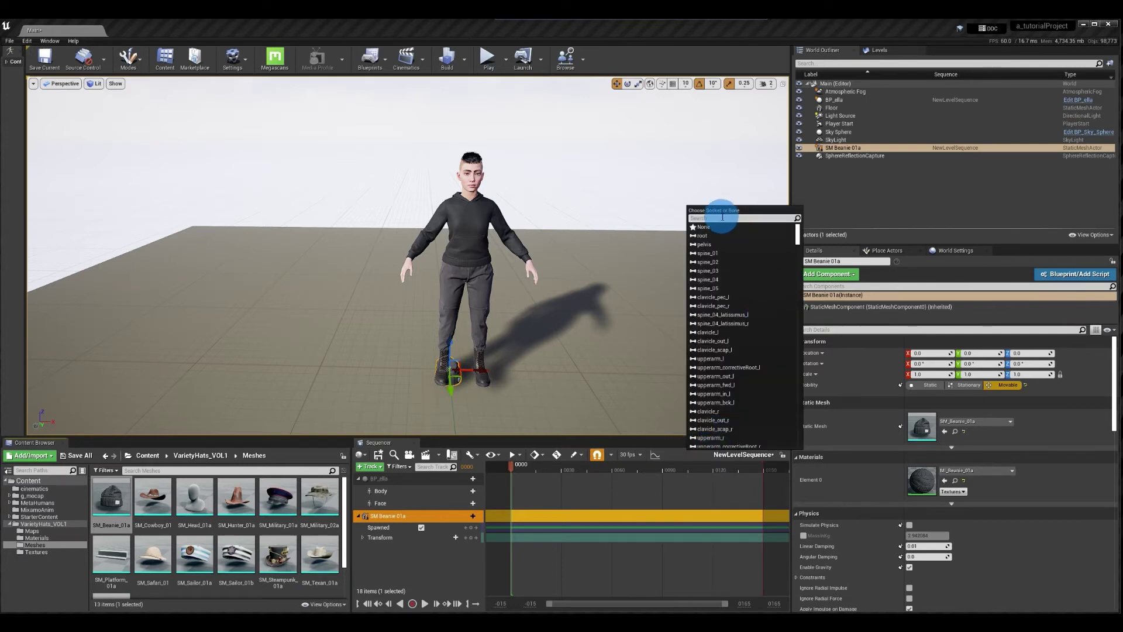
text(hea)
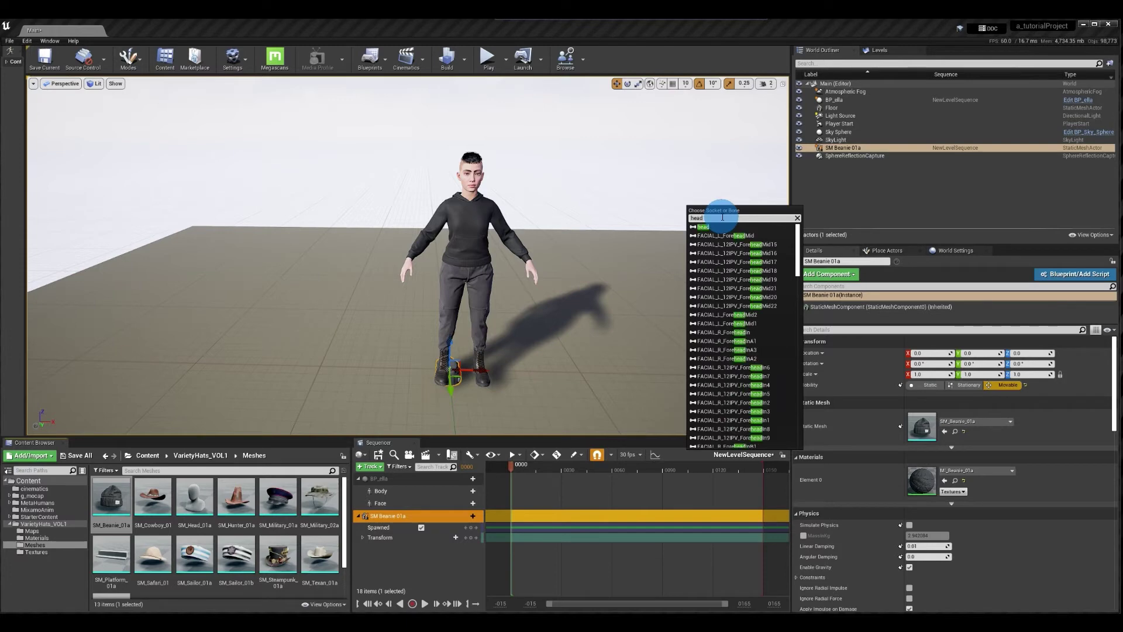
text(d)
click(711, 229)
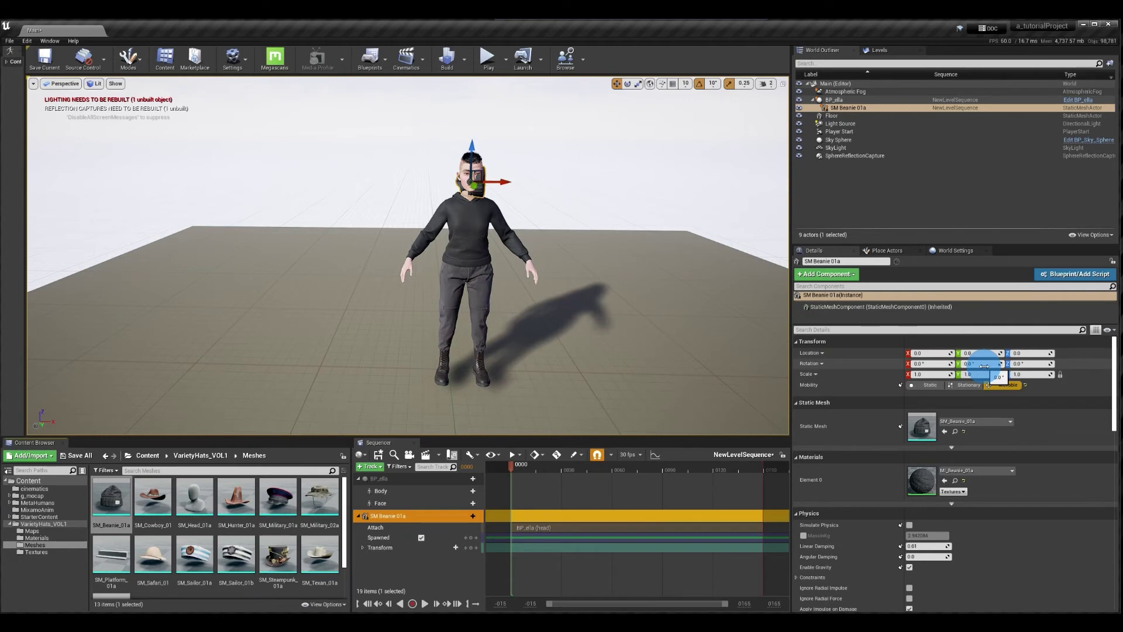
Rotate the spawned beanie -90° on Y and set its X location to 15.
click(985, 366)
text(-90)
key(Return)
click(929, 353)
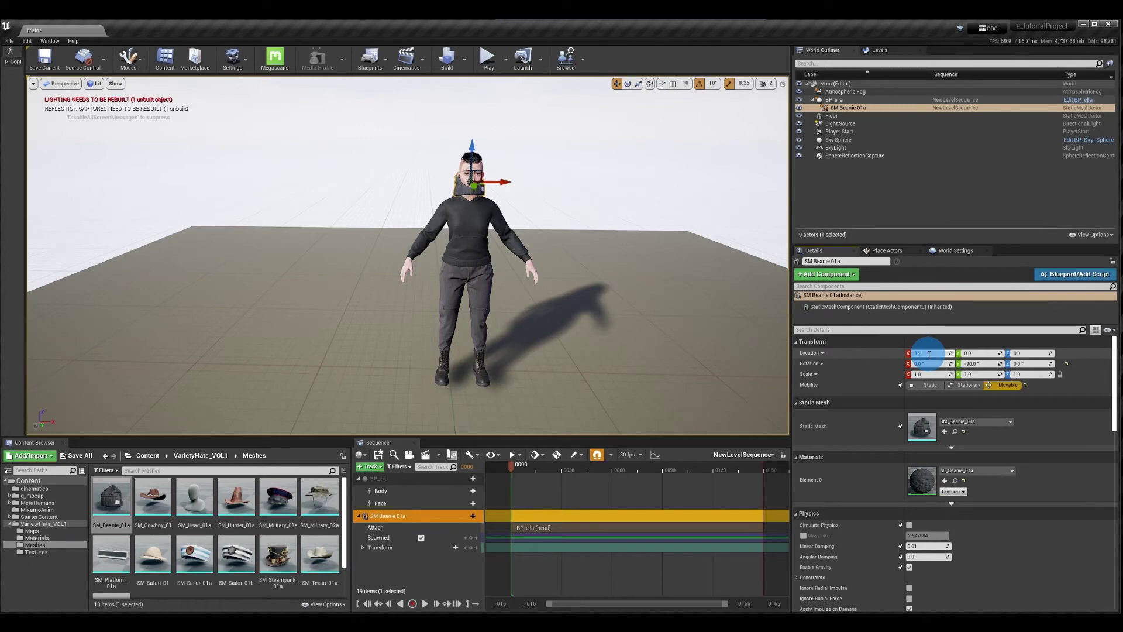
text(15)
key(Return)
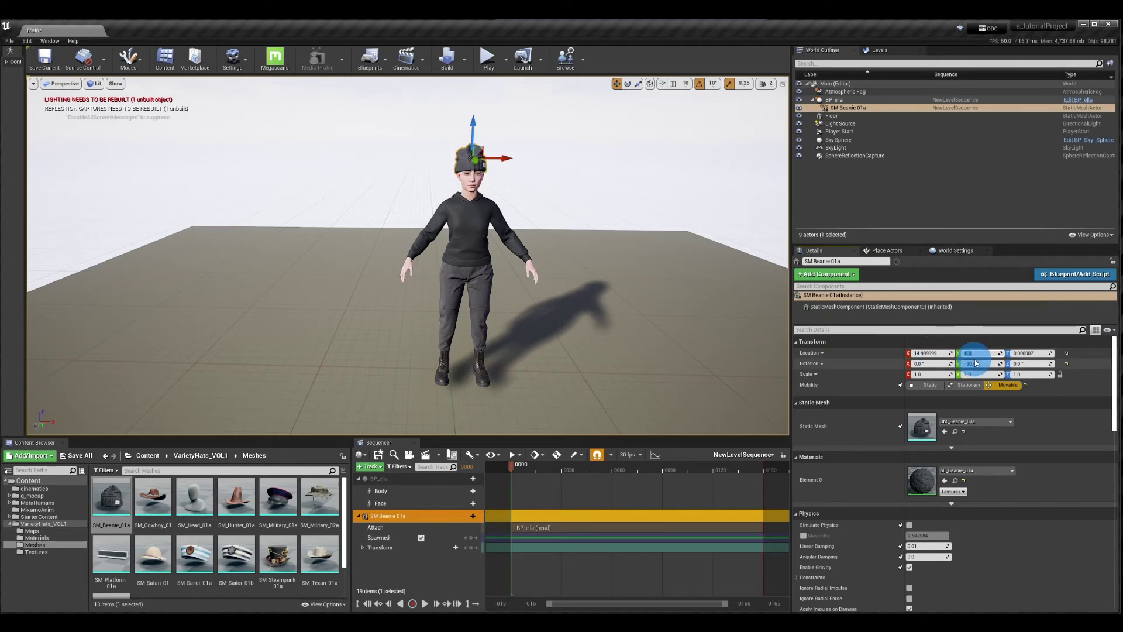
Set the beanie's Y location to 1.5 and scale to 0.9, then check the fit.
click(969, 354)
text(1.5)
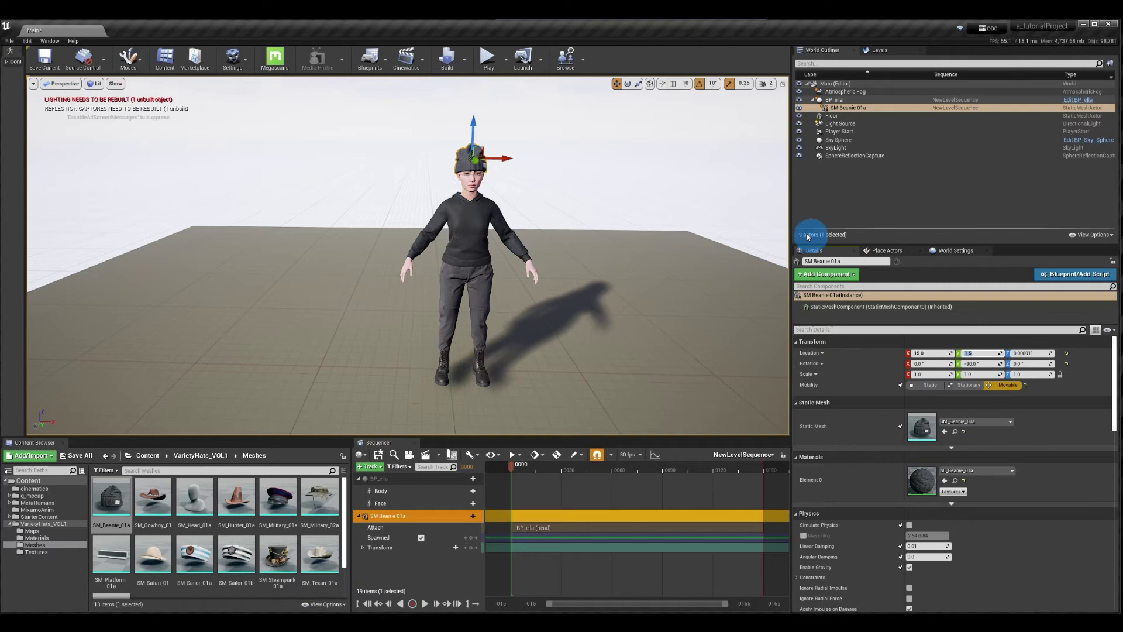
click(465, 238)
click(928, 375)
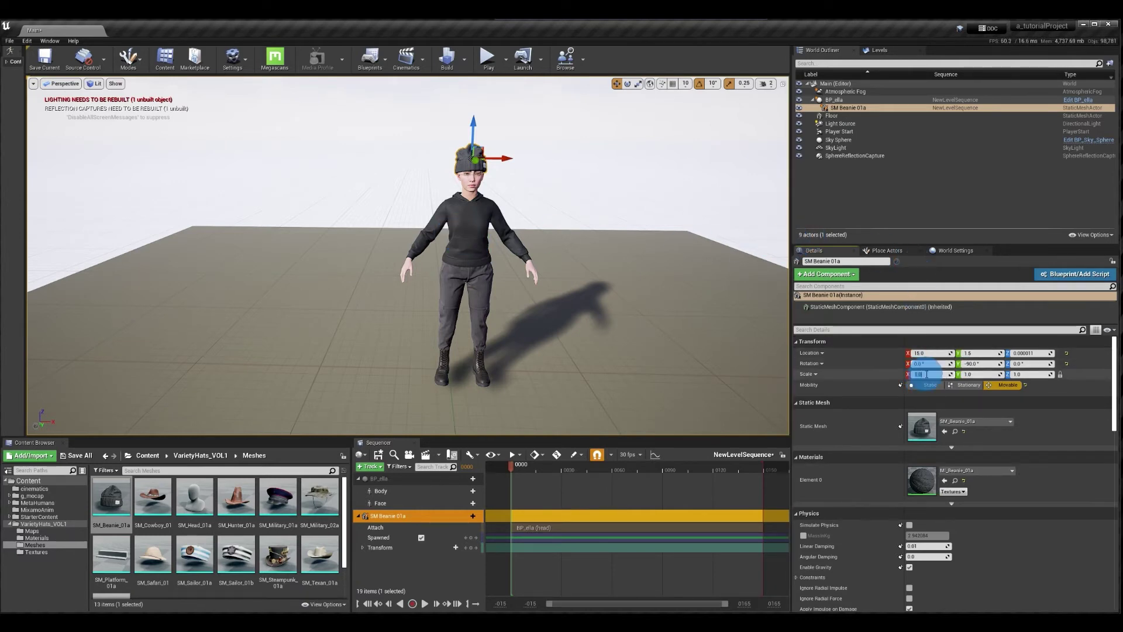
text(0.9)
click(673, 234)
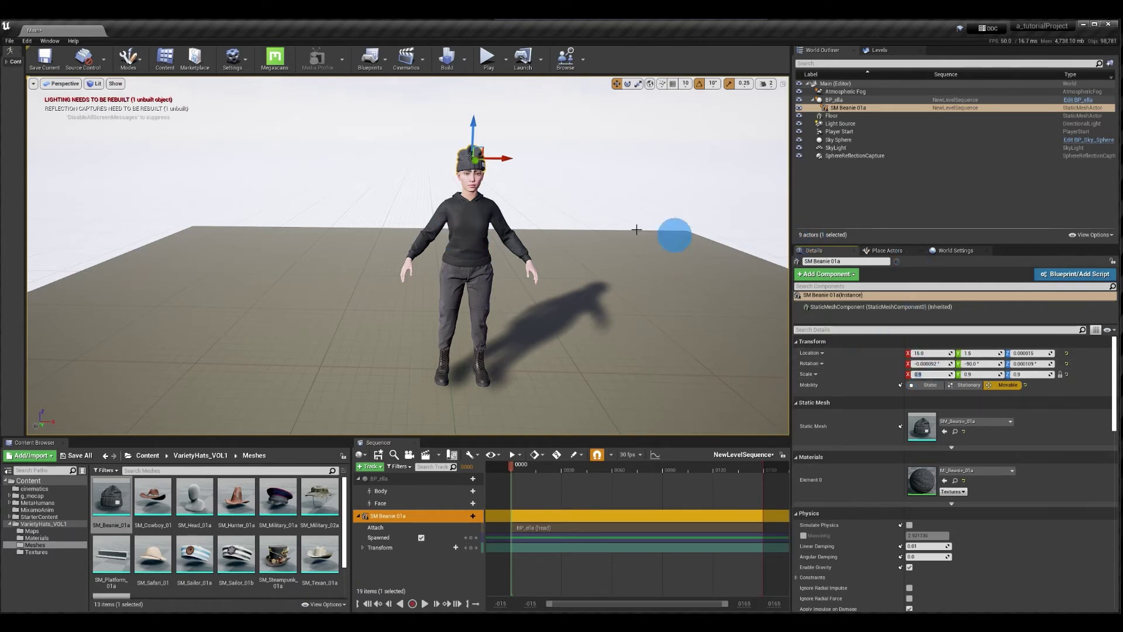
click(424, 203)
mouse_move(423, 203)
alt+mouse_down()
mouse_move(446, 203)
mouse_move(403, 204)
mouse_move(416, 205)
mouse_move(409, 194)
alt+mouse_up()
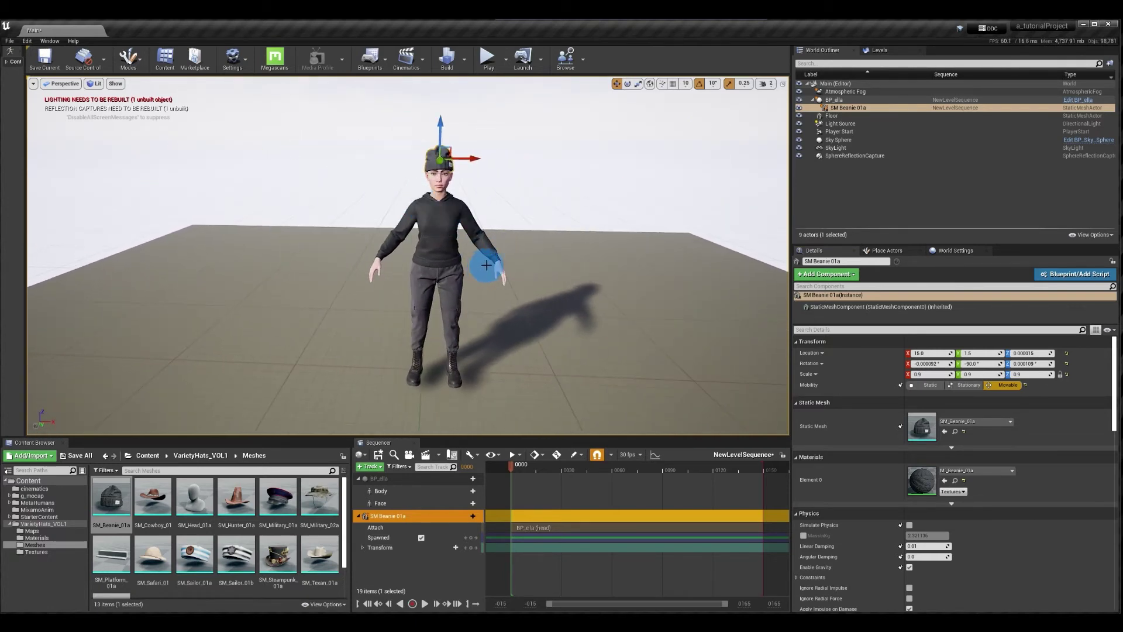
Slide BP_ella left along X to 2.26 and frame the view on her.
click(835, 100)
mouse_move(468, 372)
mouse_down()
mouse_move(448, 374)
mouse_move(458, 370)
mouse_up()
key(f)
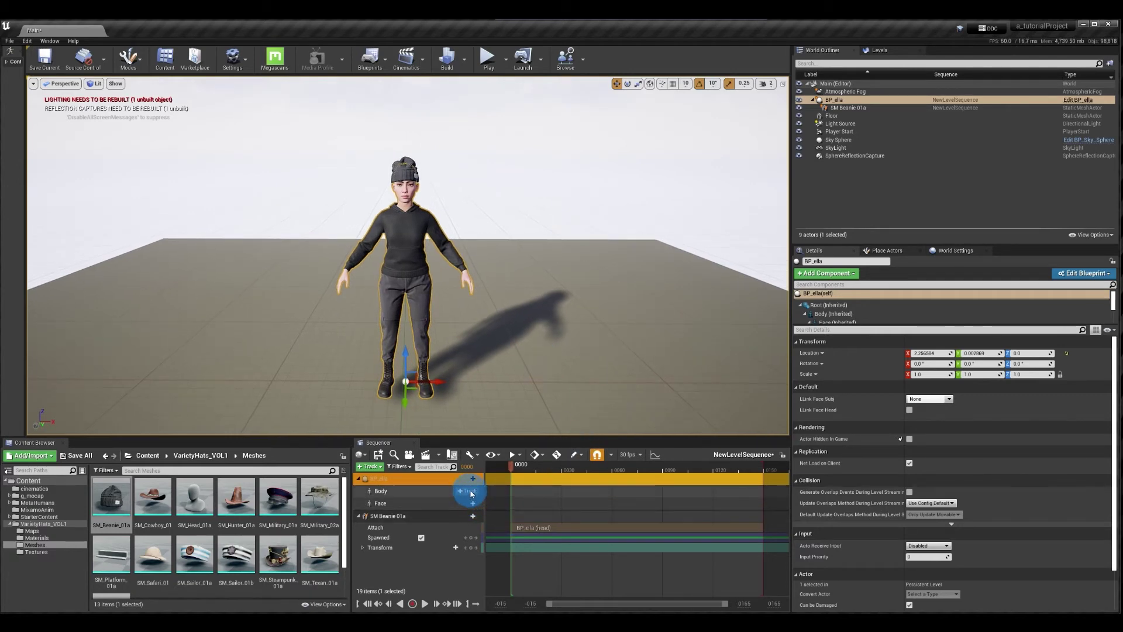
Add the aa_walk_ext_p animation to her Body track and scrub to preview the walk.
click(470, 492)
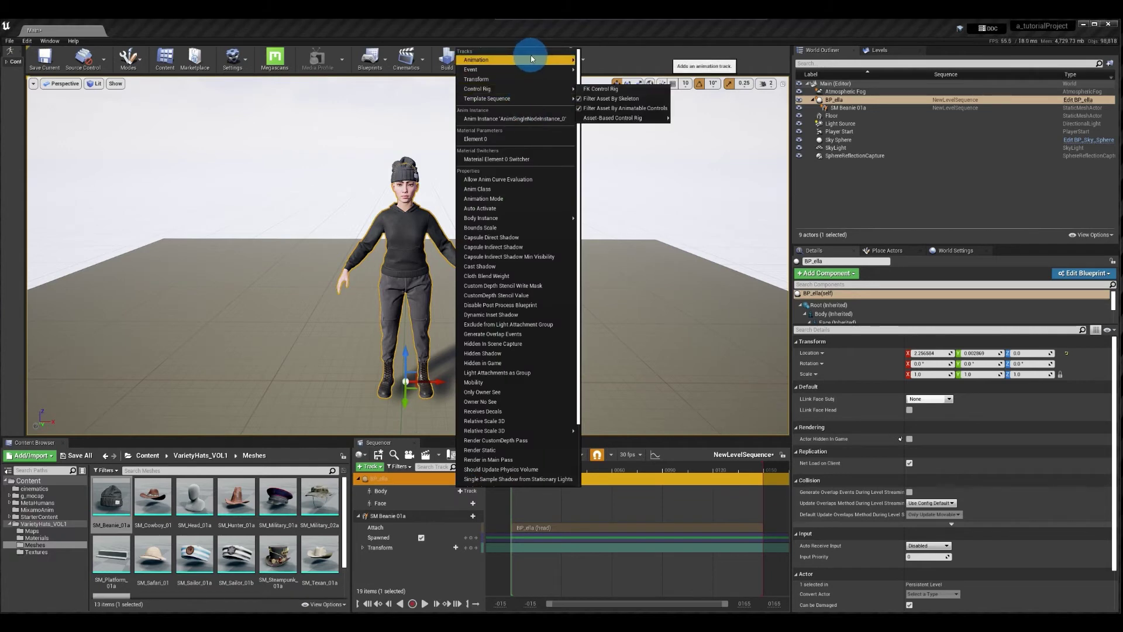
mouse_move(556, 60)
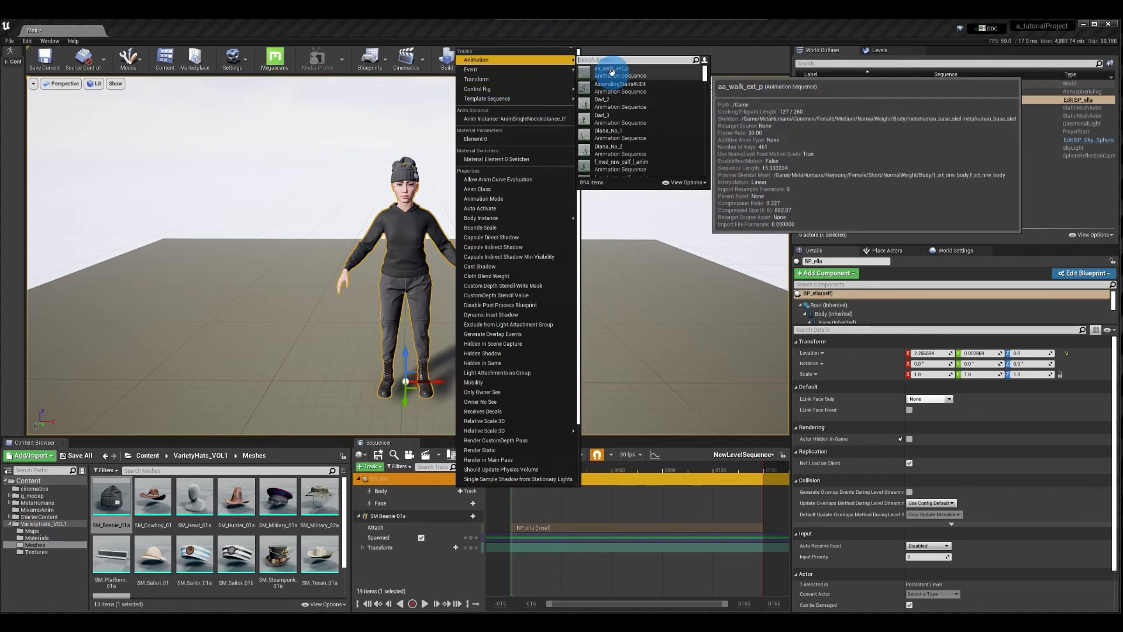
click(612, 72)
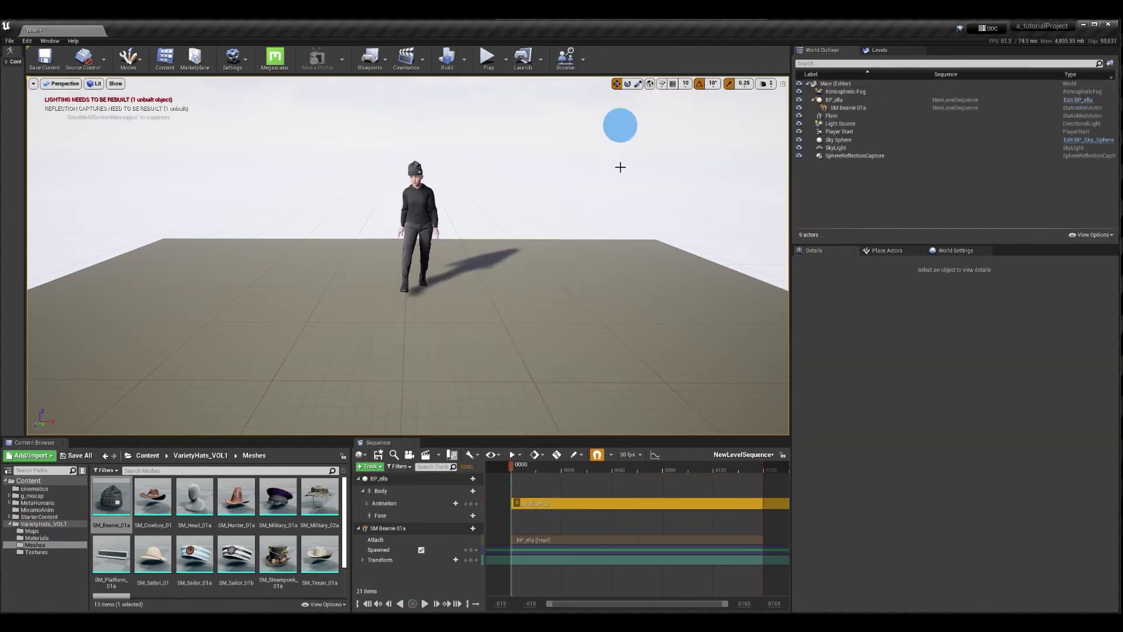
drag(511, 466, 575, 475)
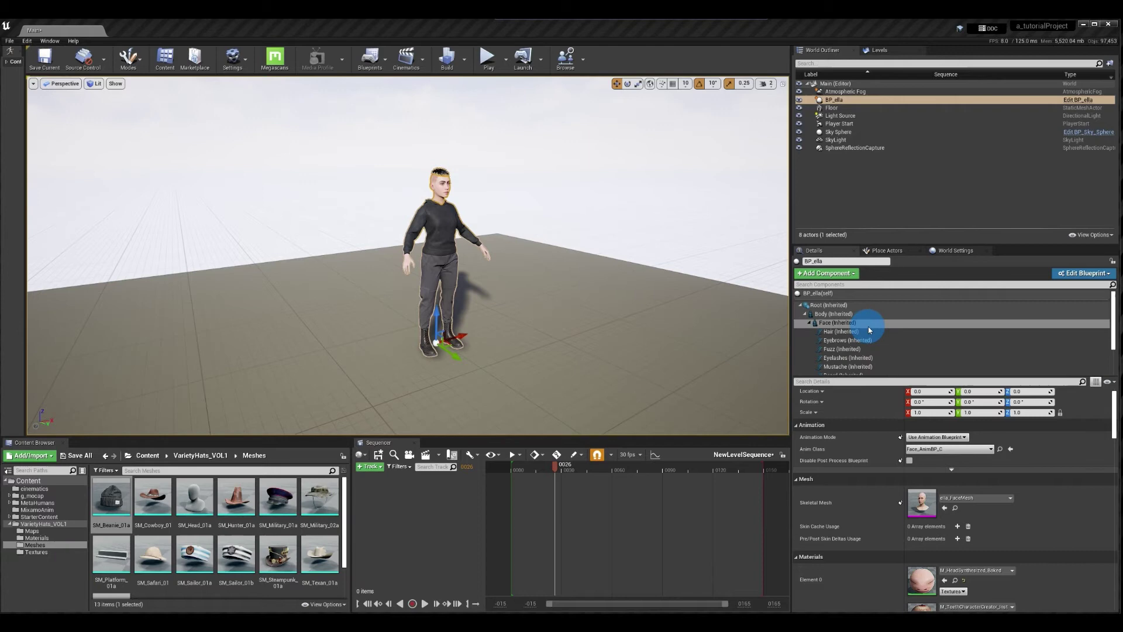
Open the Face skeletal mesh's skeleton and select the head bone in the Skeleton Tree.
click(831, 314)
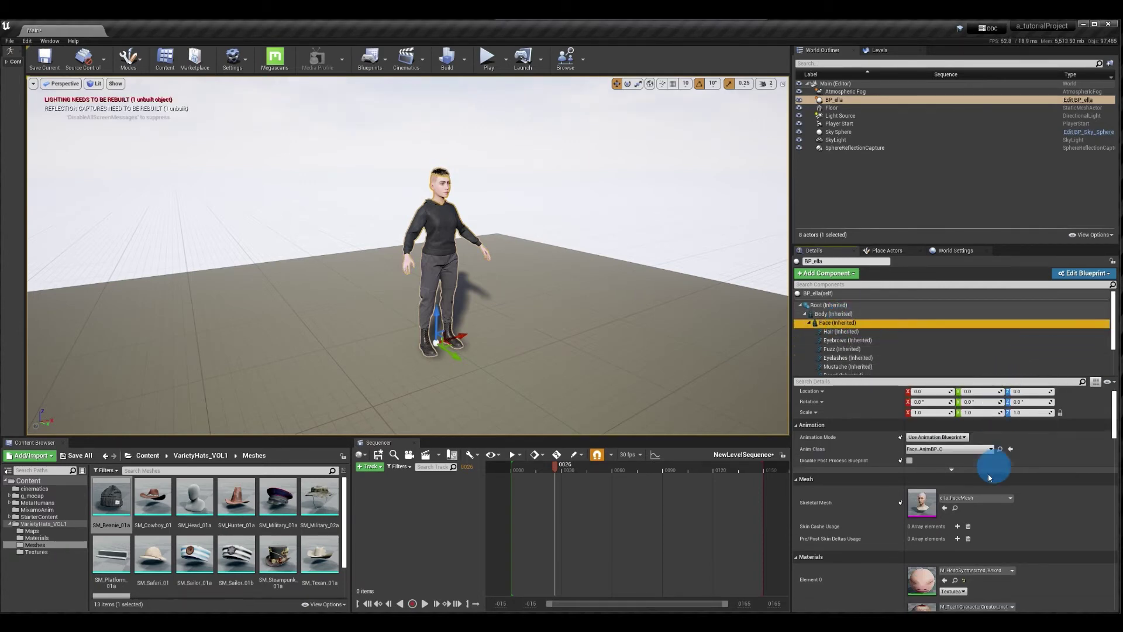
double_click(924, 503)
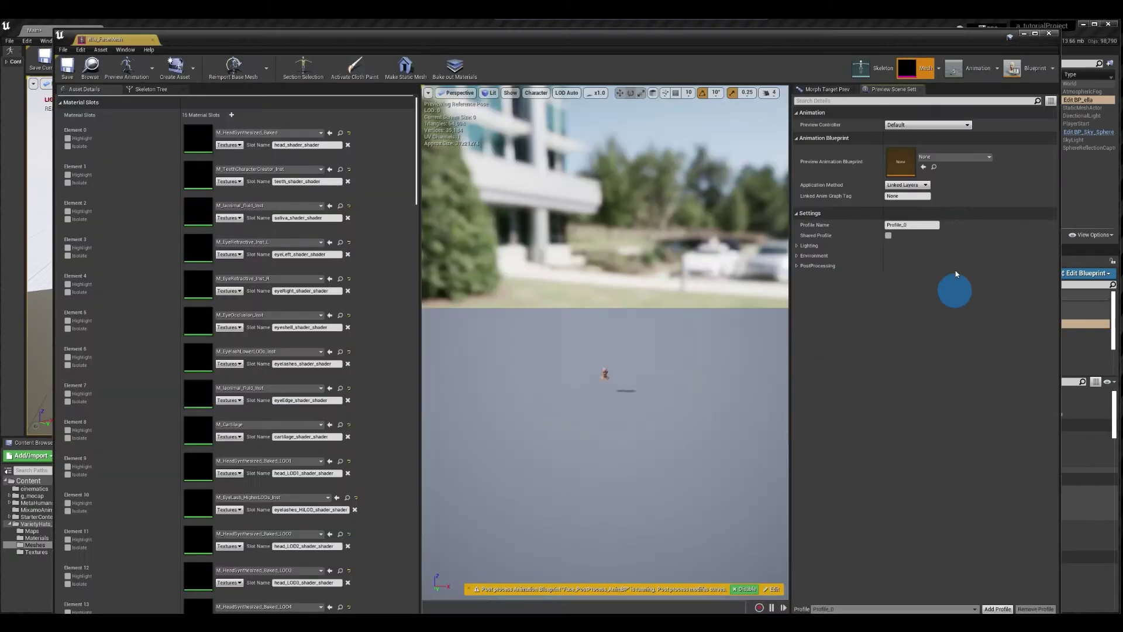
click(884, 71)
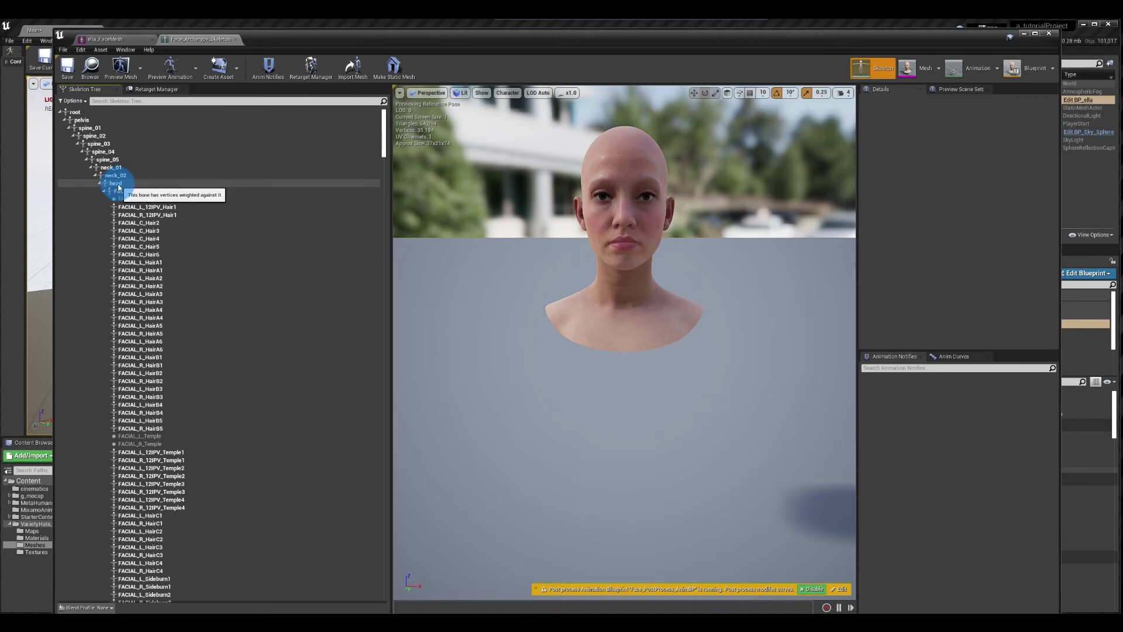
click(119, 183)
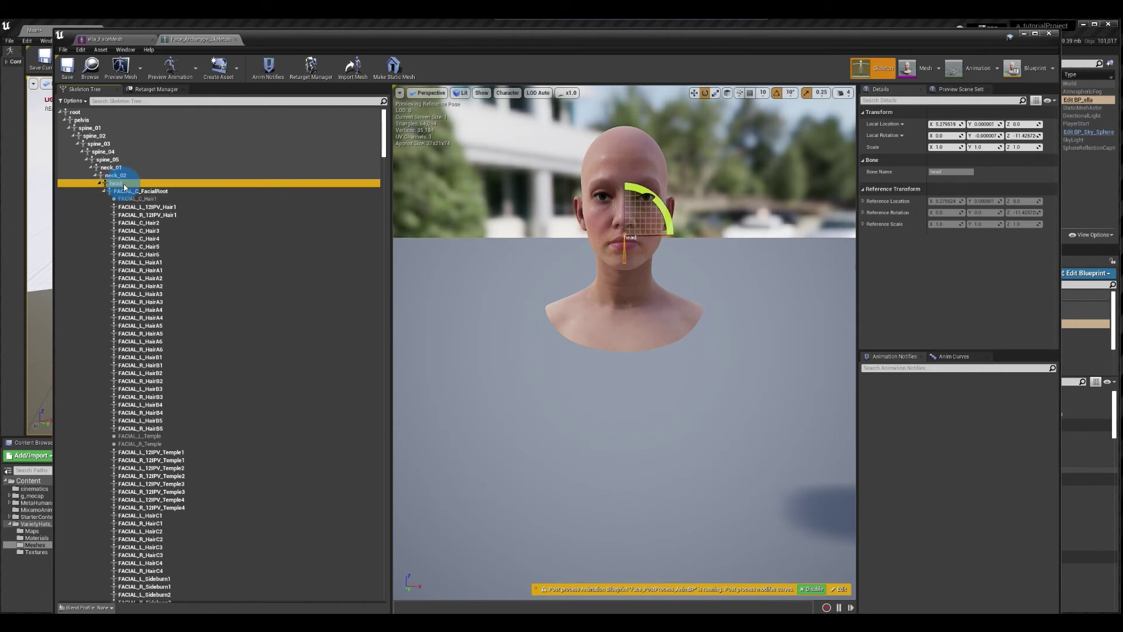
Add a new socket on the head bone and rename it hatSocket.
right_click(124, 187)
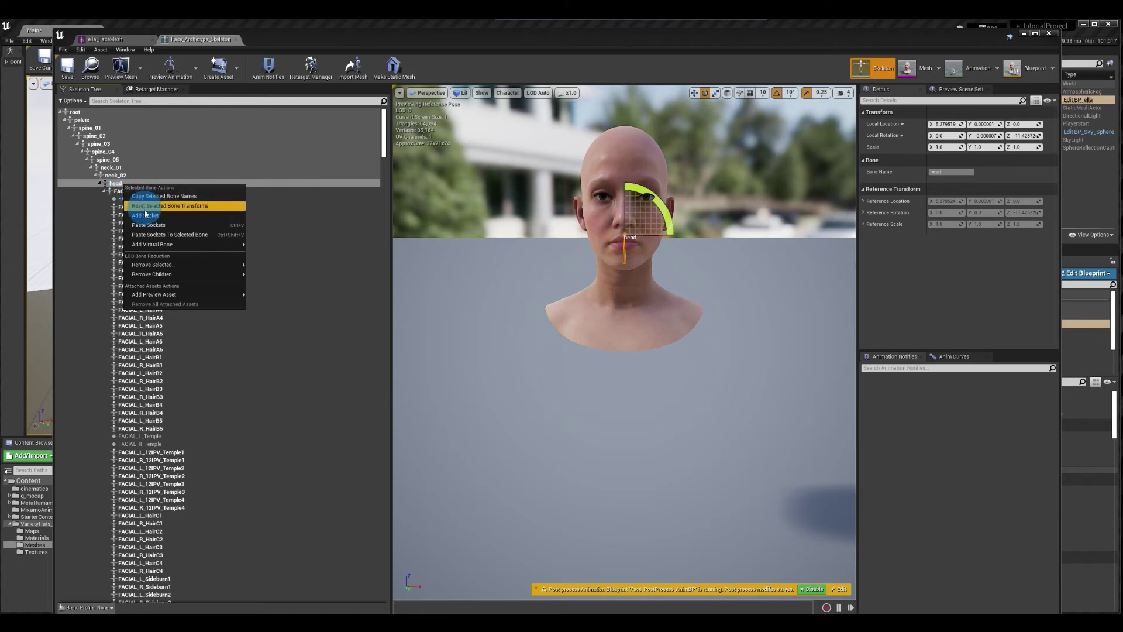
click(180, 218)
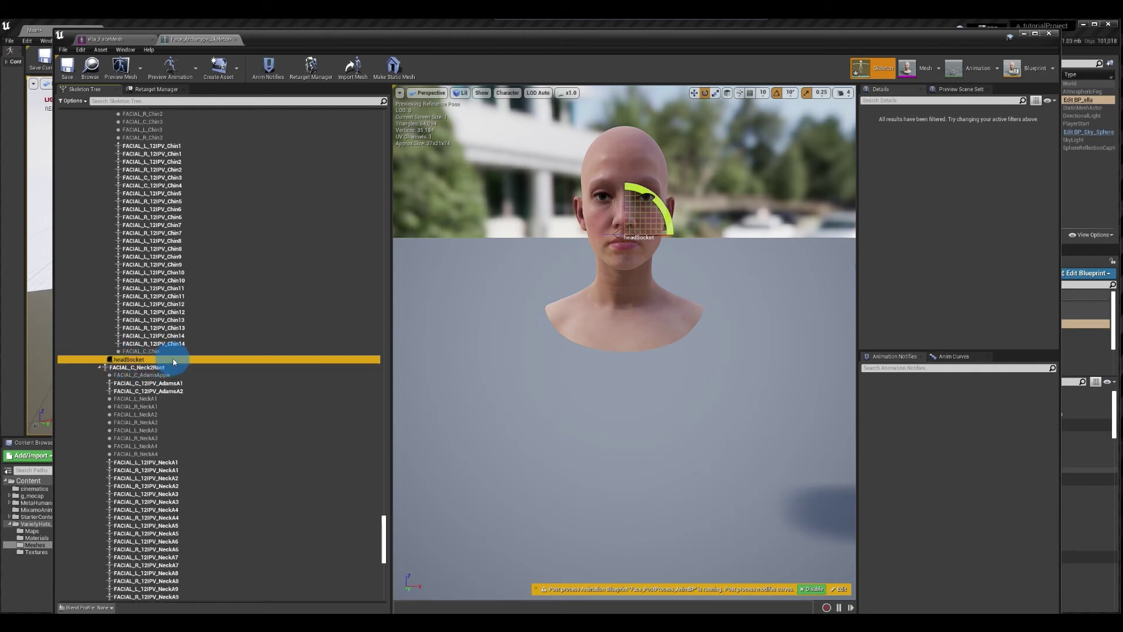
click(889, 93)
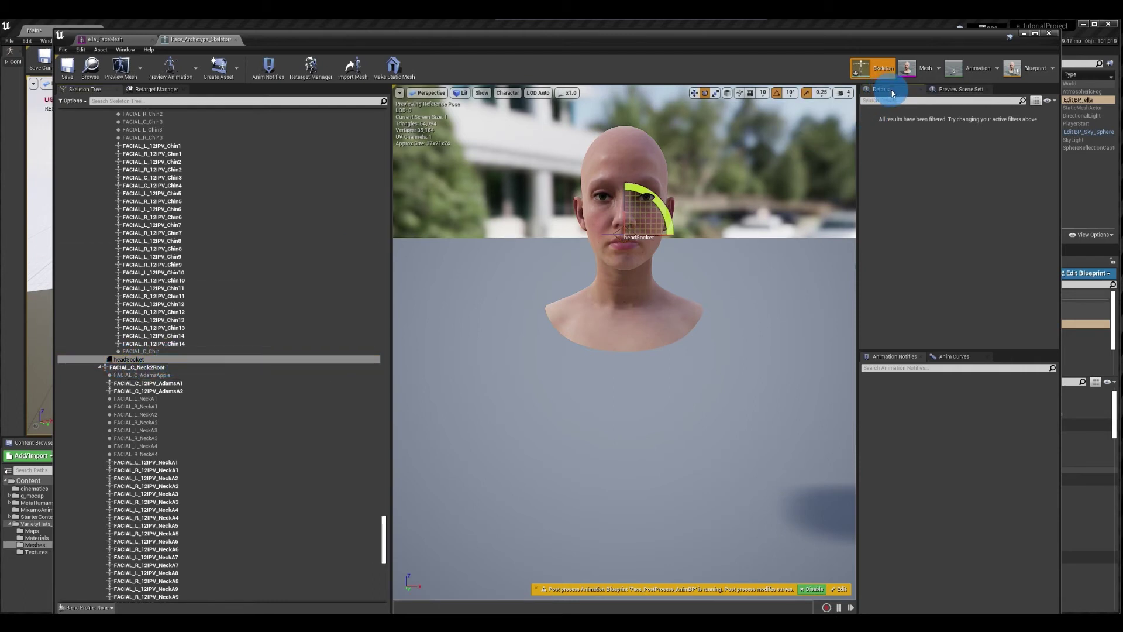
click(128, 361)
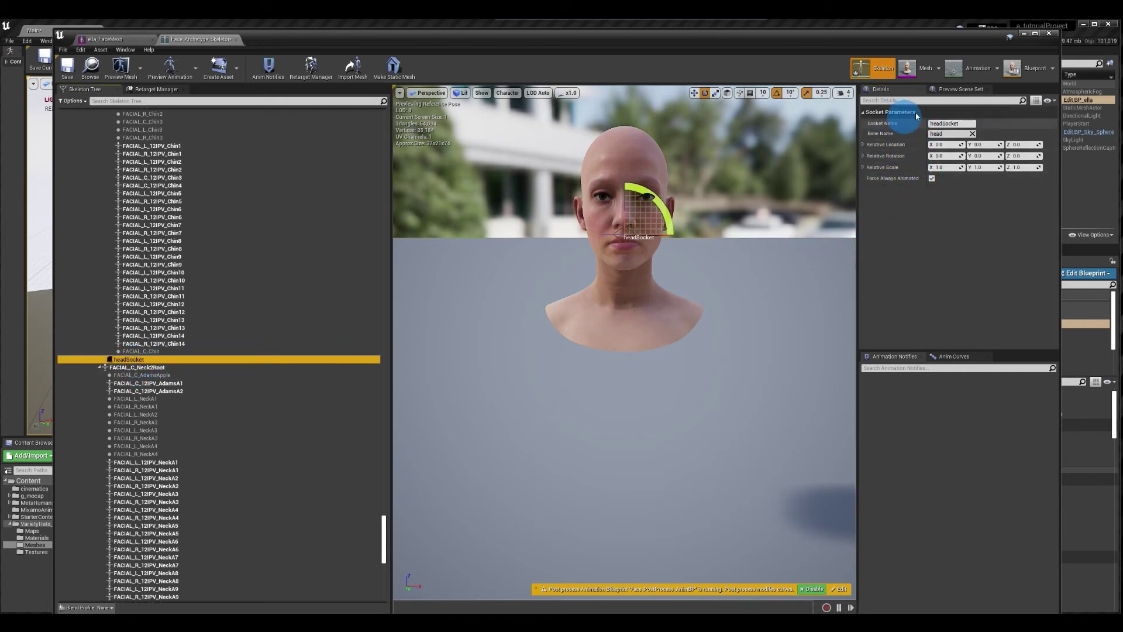
click(945, 124)
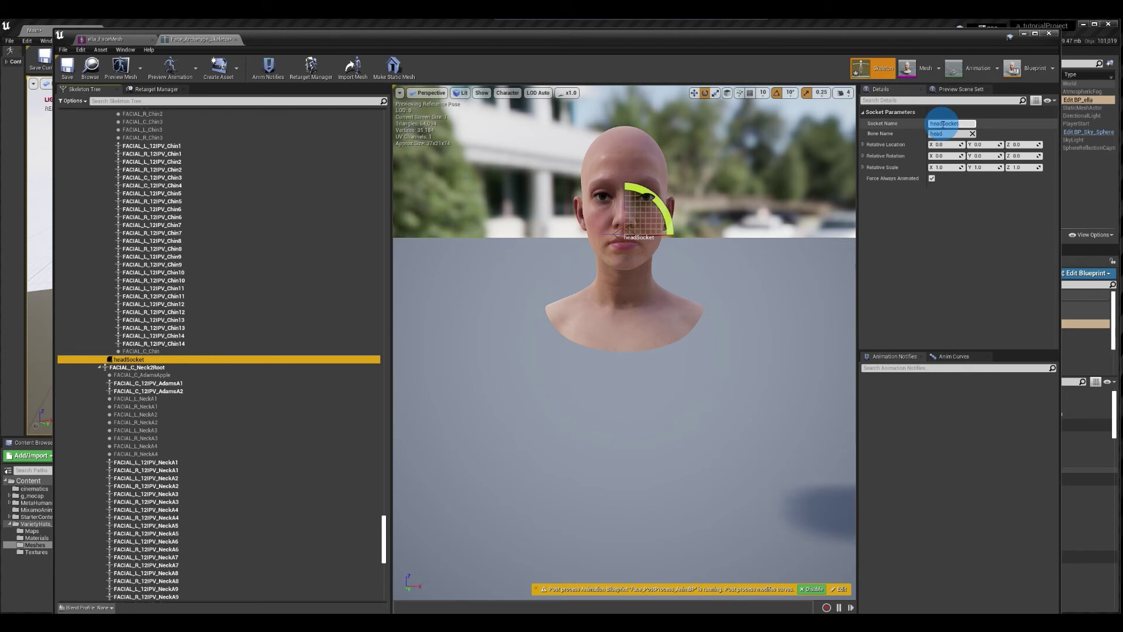
click(944, 124)
click(925, 127)
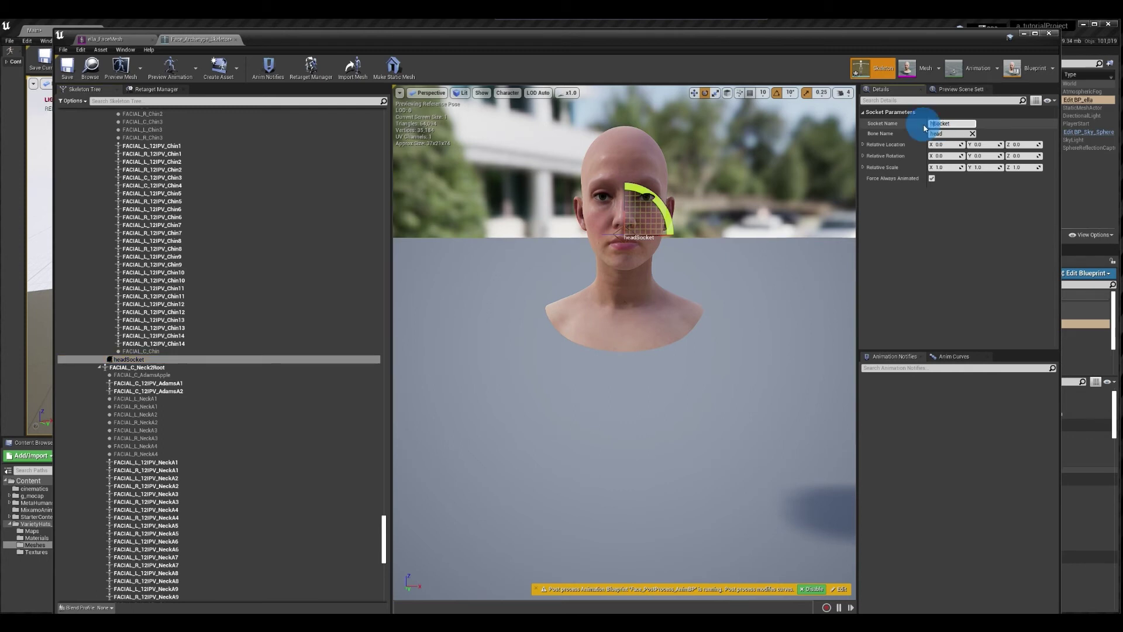
click(964, 122)
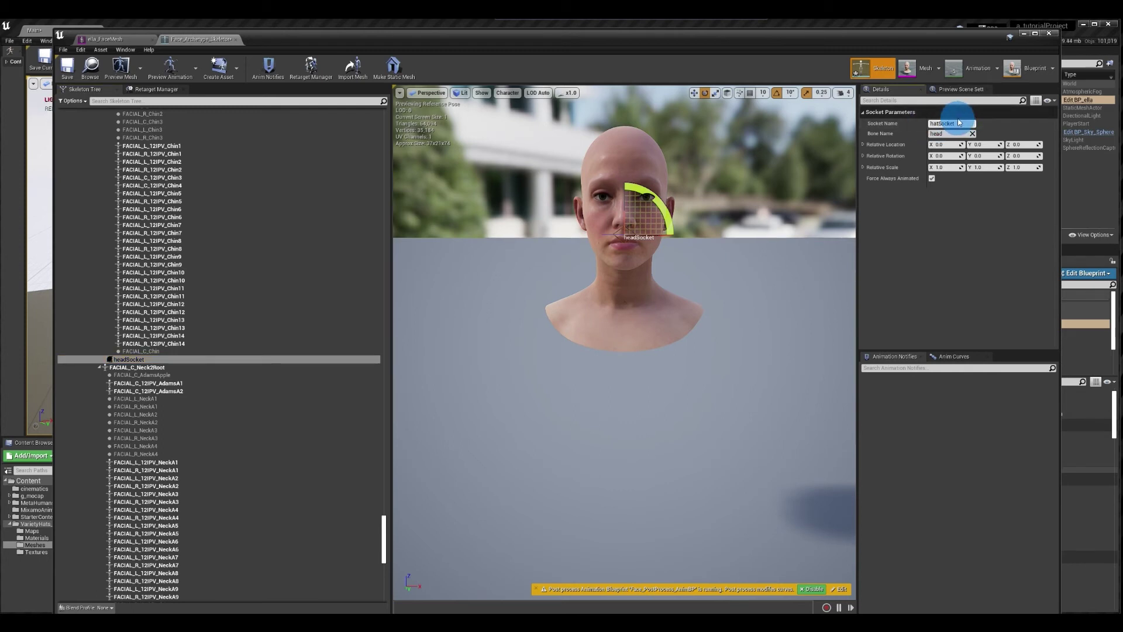
double_click(943, 127)
click(976, 122)
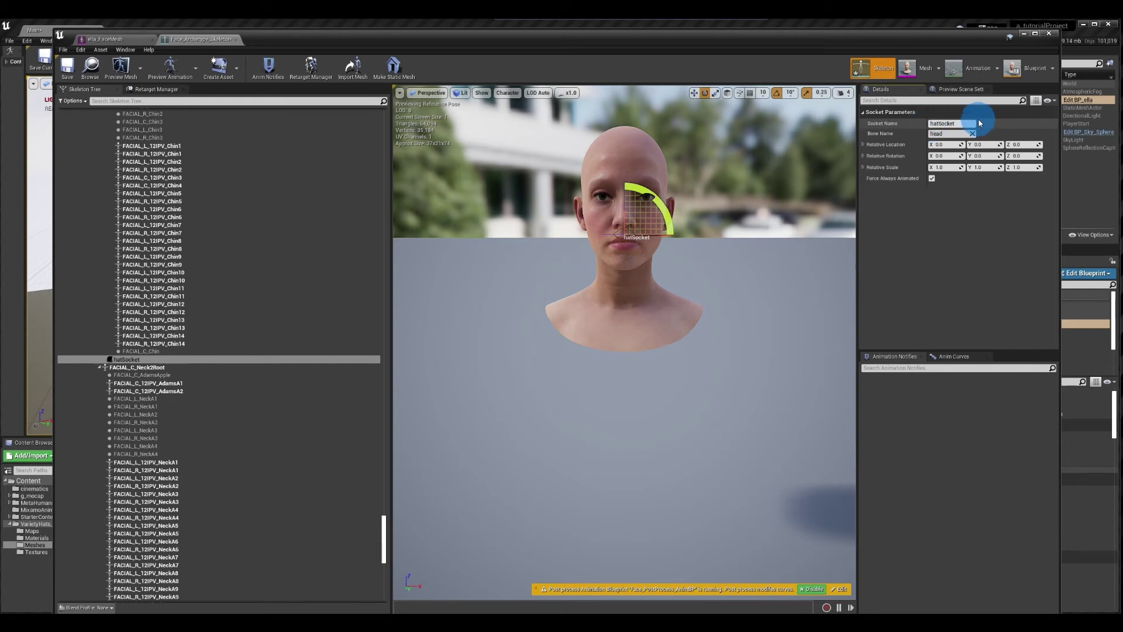
click(950, 134)
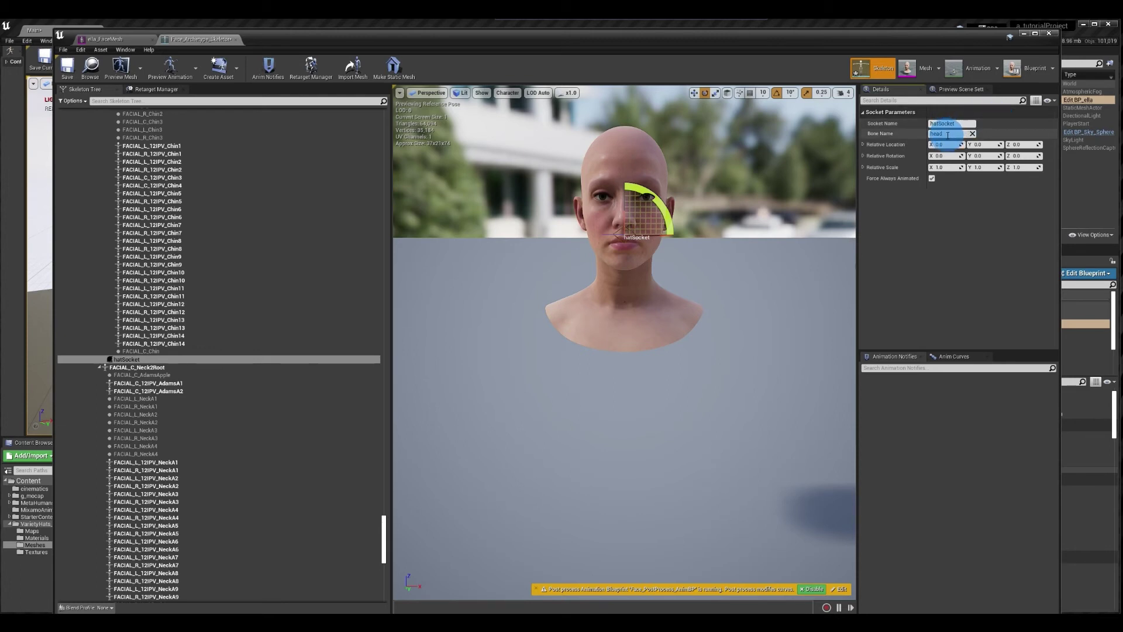
click(943, 225)
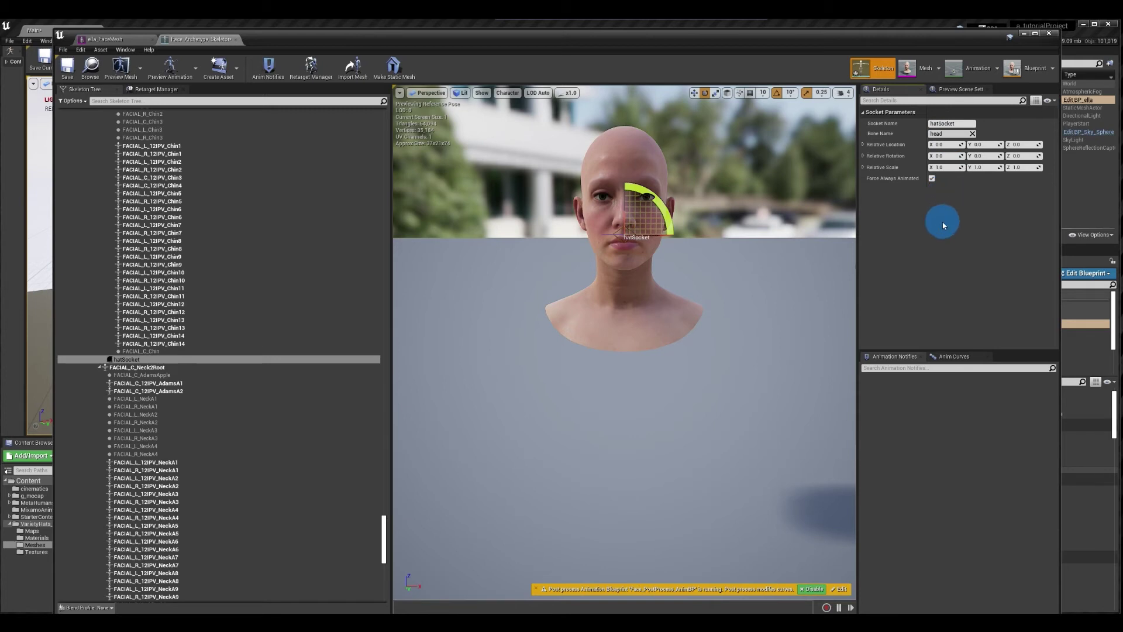
Attach SM_Beanie_01a to hatSocket as a preview asset.
right_click(132, 362)
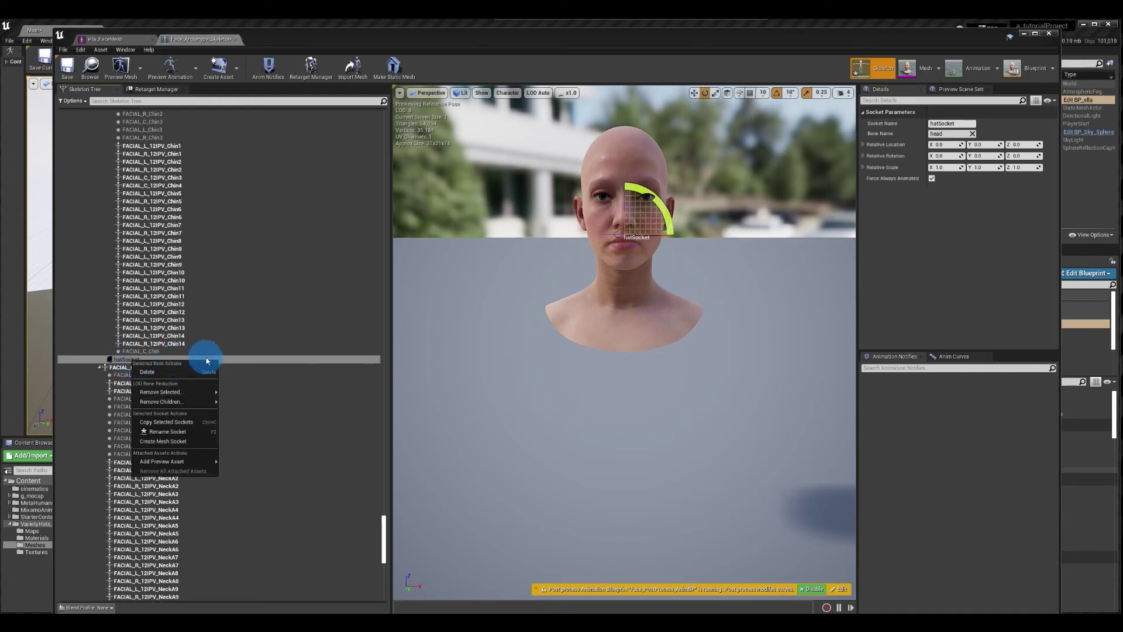
mouse_move(166, 462)
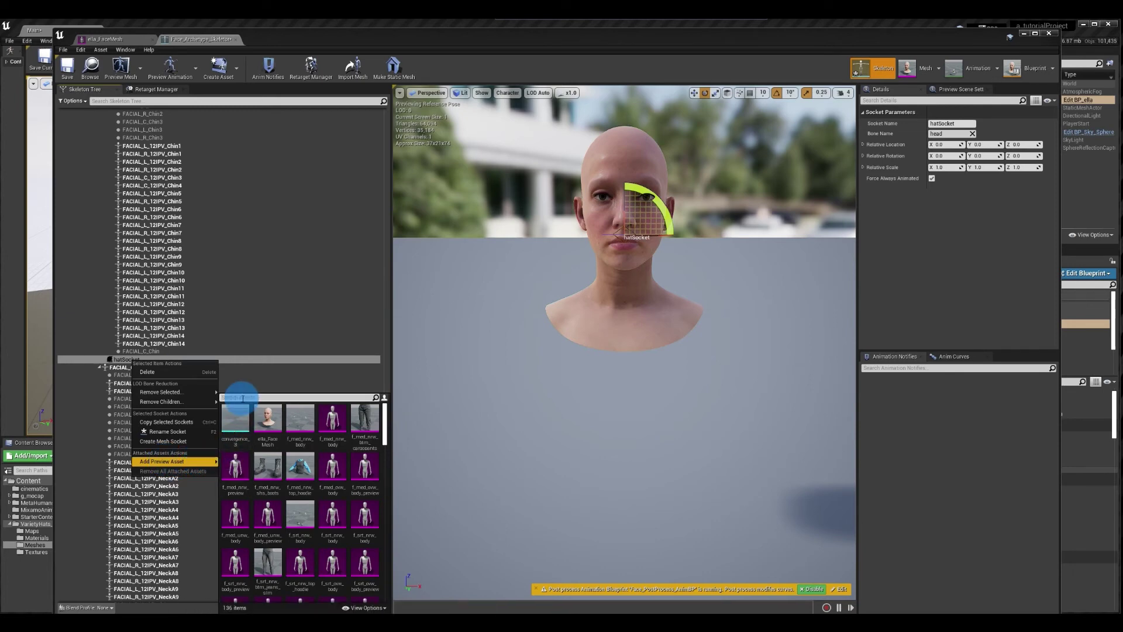
text(beani)
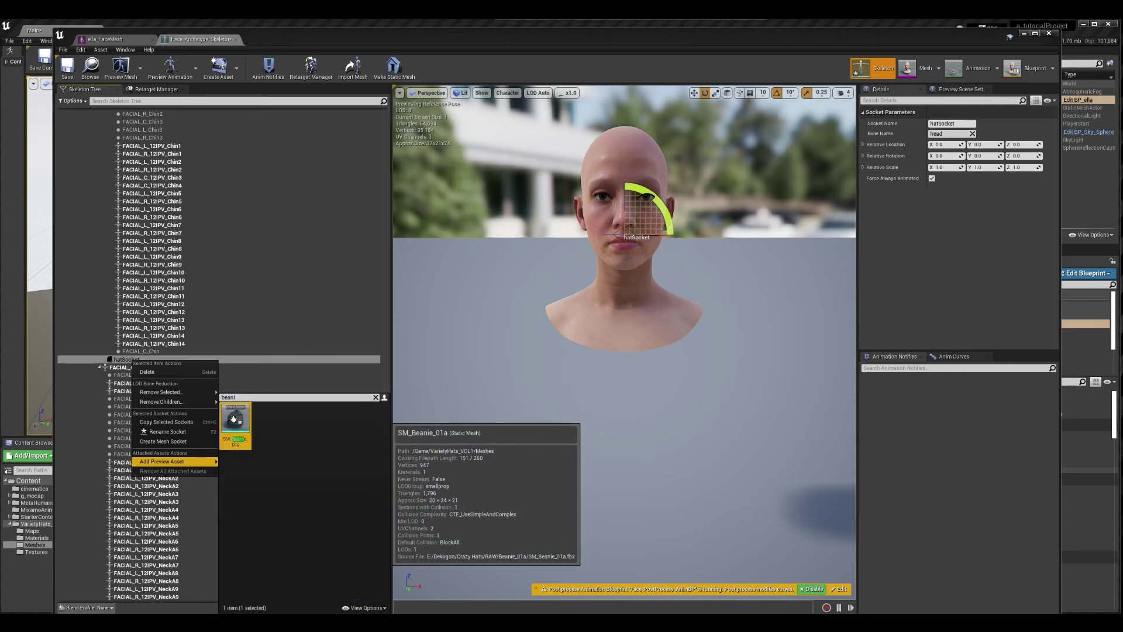
click(235, 420)
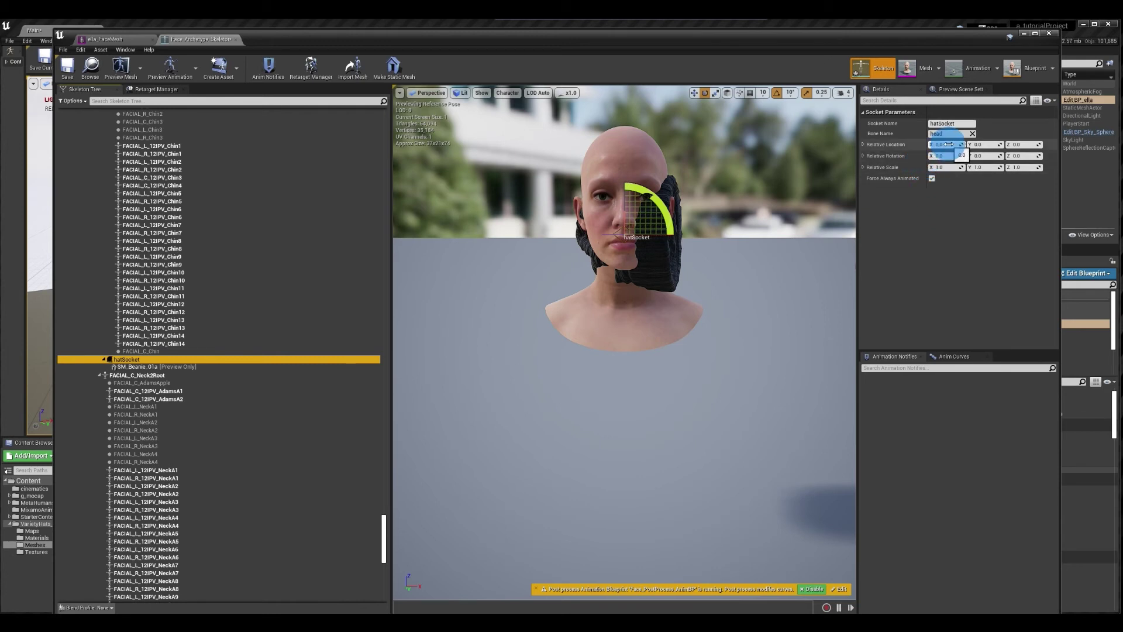
Give hatSocket location X 16, Y 1.5 and rotation -90 on Y.
click(987, 156)
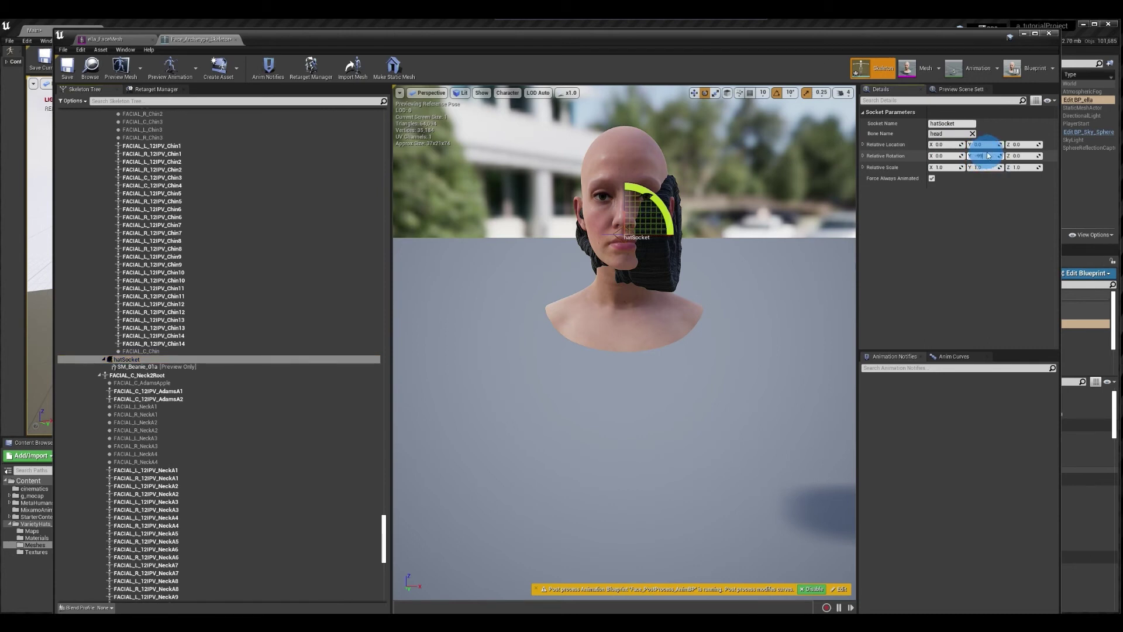
text(-90)
key(Return)
click(946, 145)
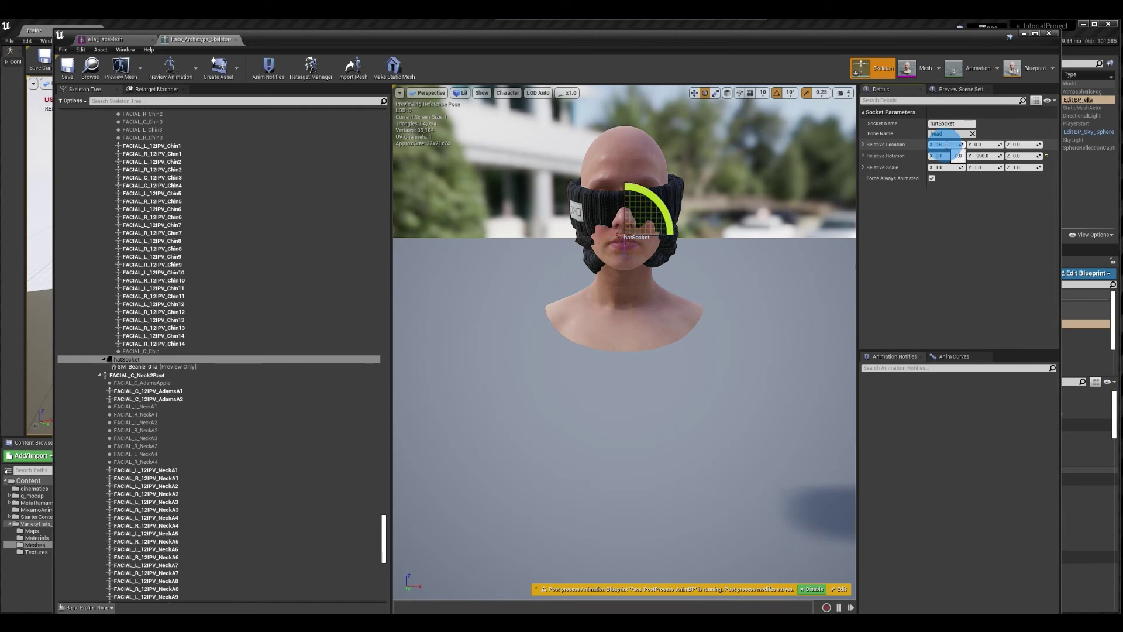
text(16)
click(962, 134)
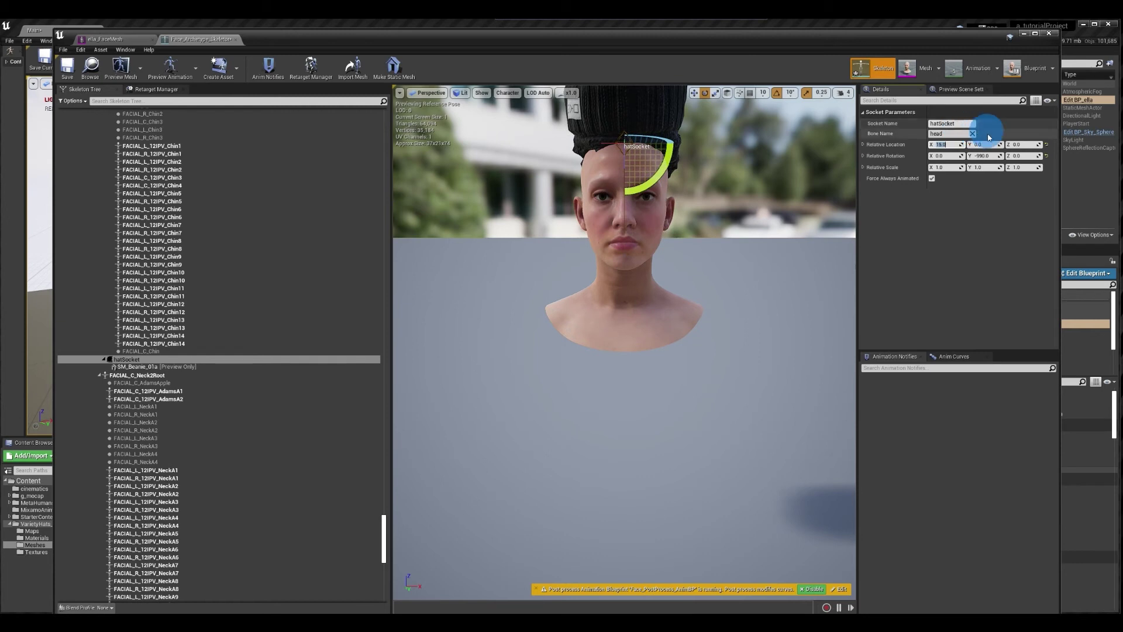
click(987, 156)
text(-90)
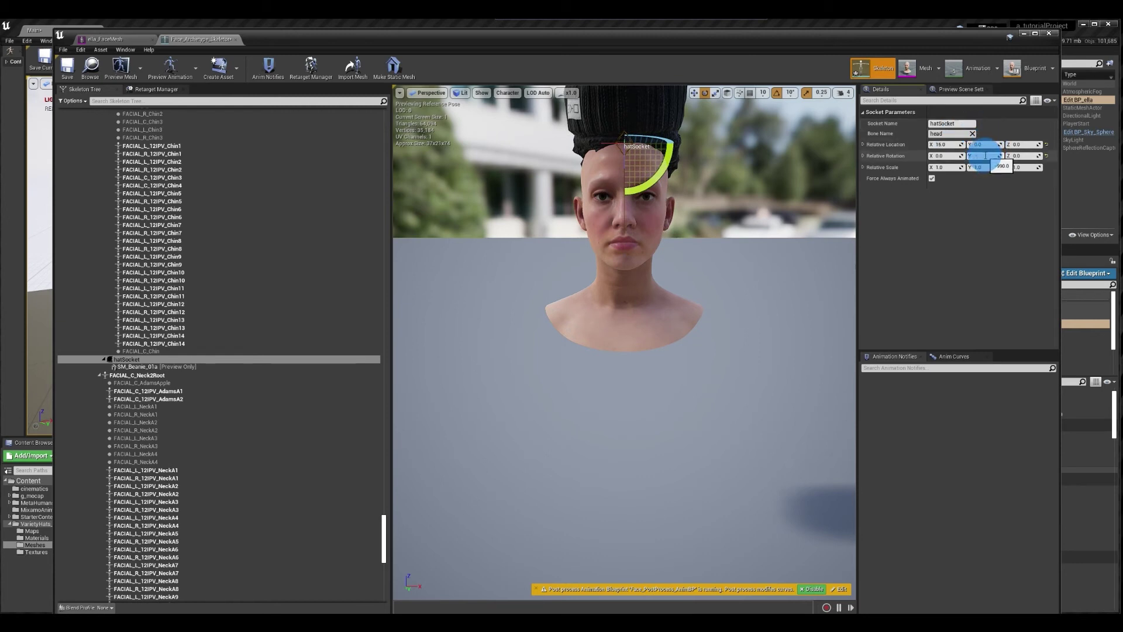
key(Return)
click(997, 153)
click(993, 145)
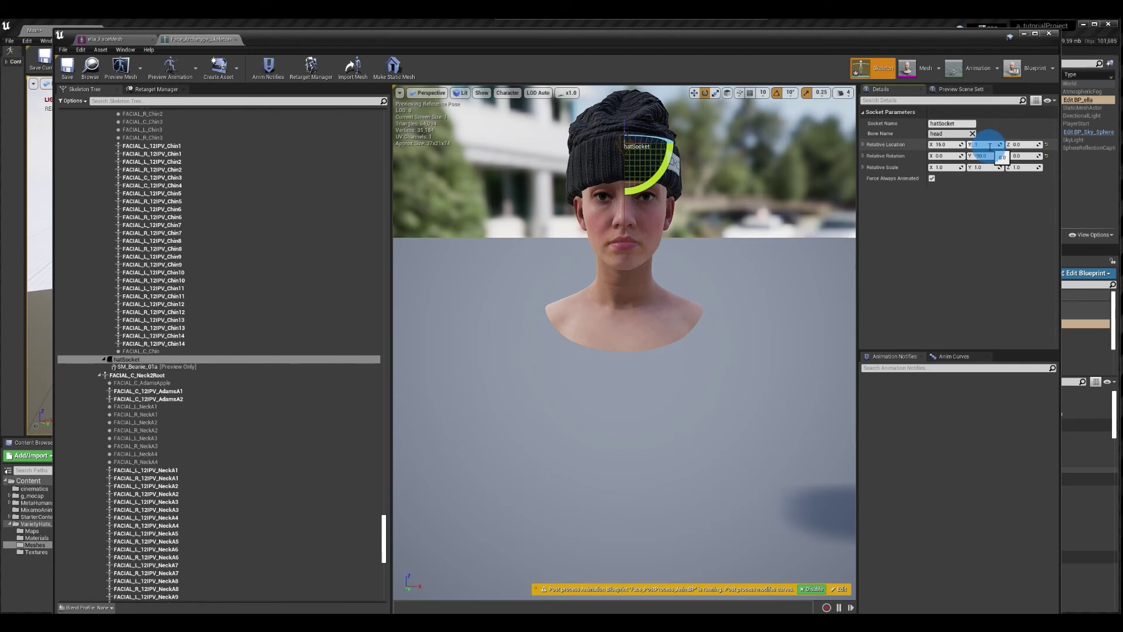
text(1.5)
key(Return)
Scale hatSocket to 0.9 on X, Y and Z.
click(945, 168)
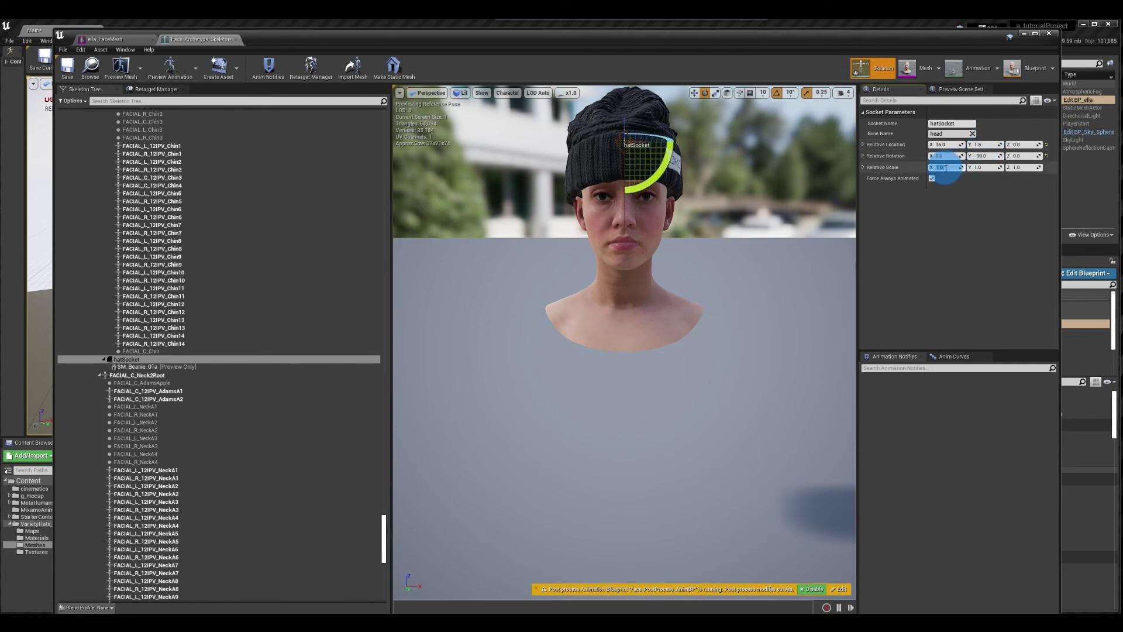
text(.9)
click(985, 169)
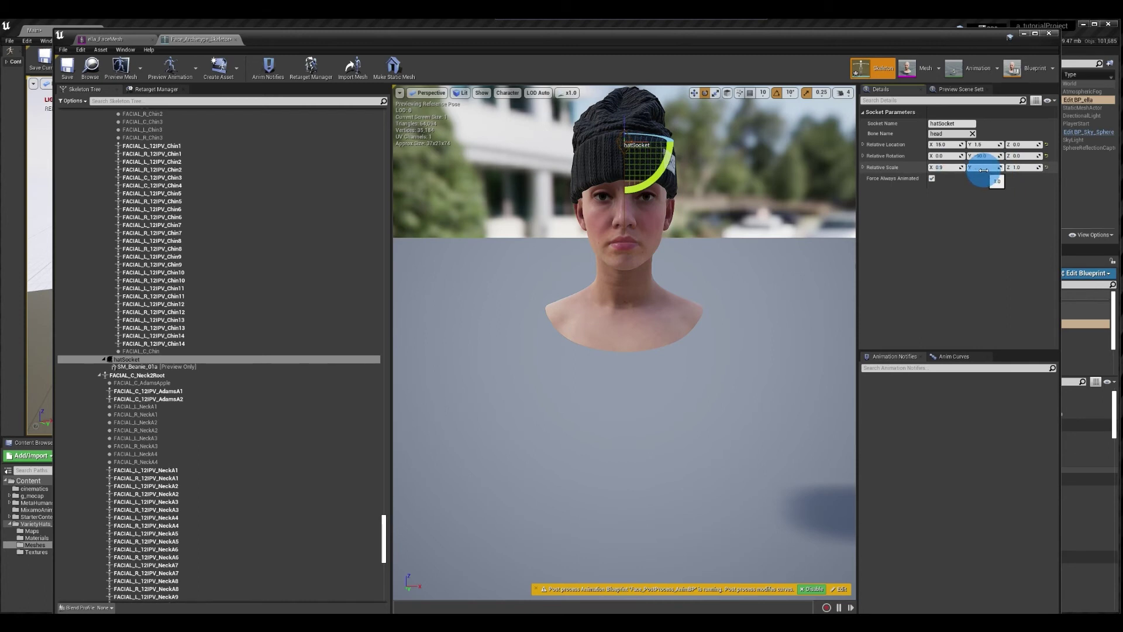
text(.9)
click(1017, 168)
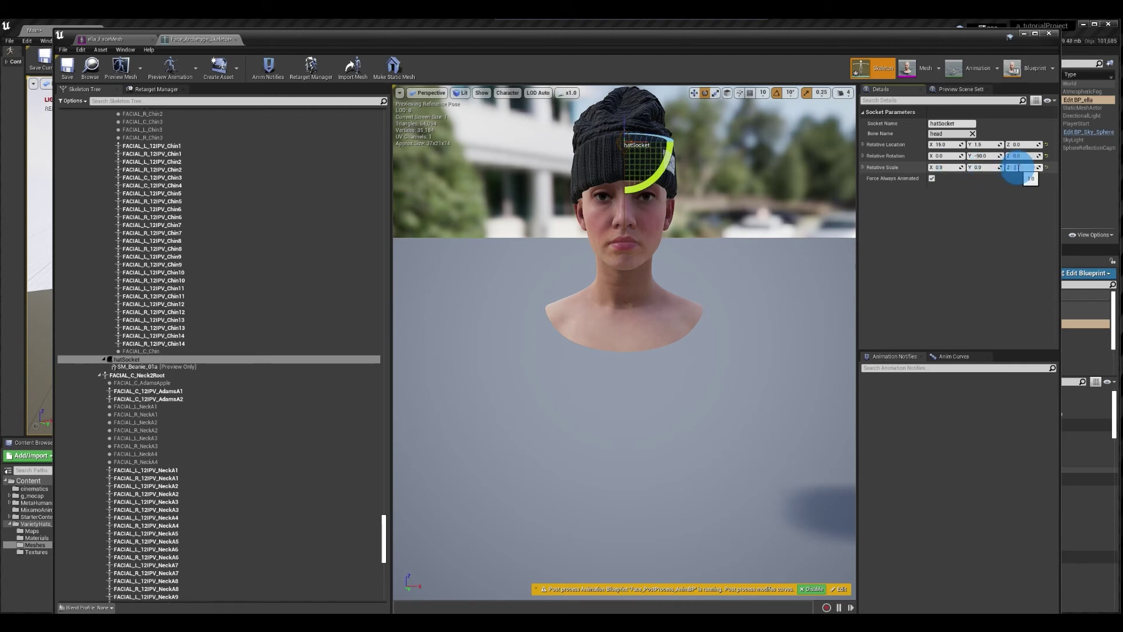
text(.9)
key(Return)
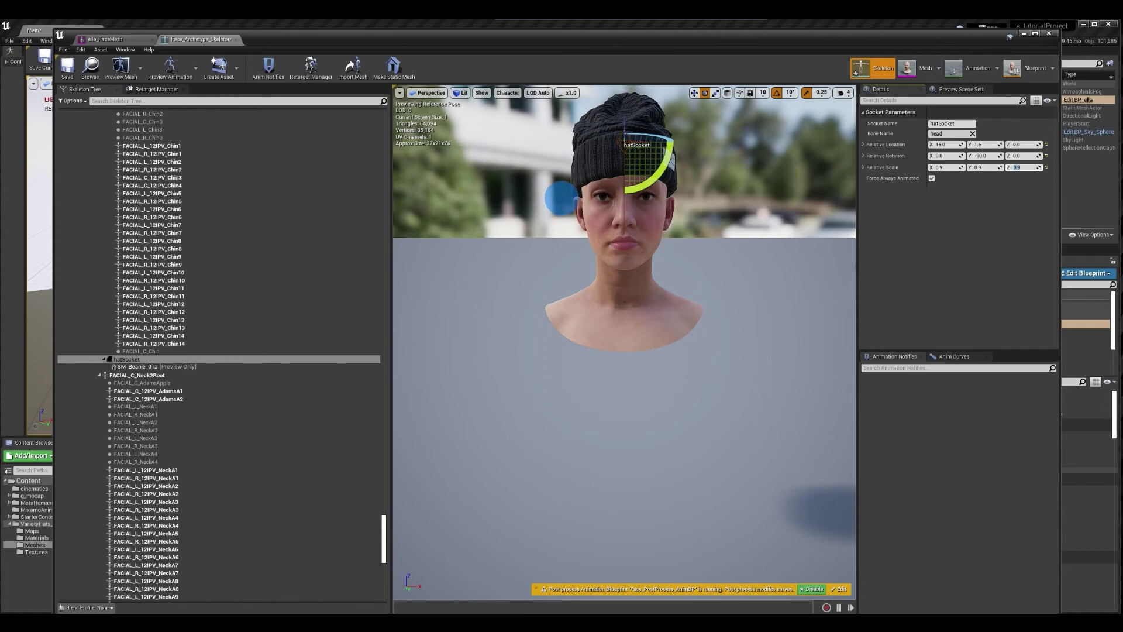
Orbit to inspect the beanie and set the viewport camera speed to 2.
drag(560, 205, 620, 199)
click(842, 92)
drag(866, 114, 767, 204)
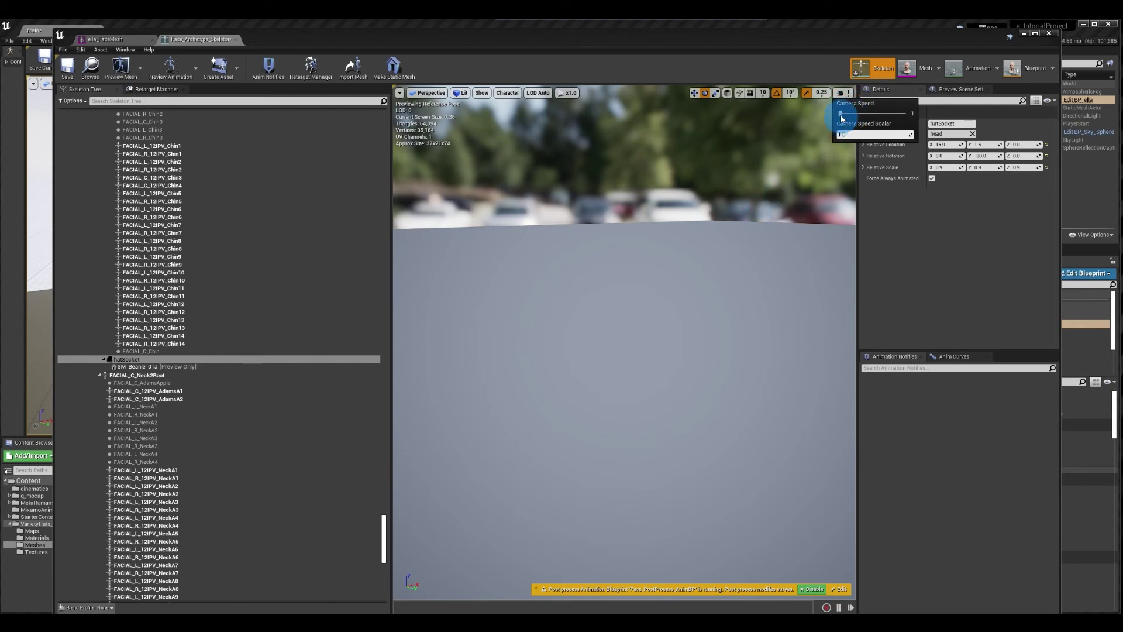
drag(841, 114, 846, 114)
Pull the view back to check the beanie on the head, then close the skeleton editor.
click(720, 221)
mouse_move(720, 220)
mouse_down()
mouse_move(703, 213)
mouse_move(731, 218)
mouse_move(728, 208)
mouse_move(721, 227)
mouse_up()
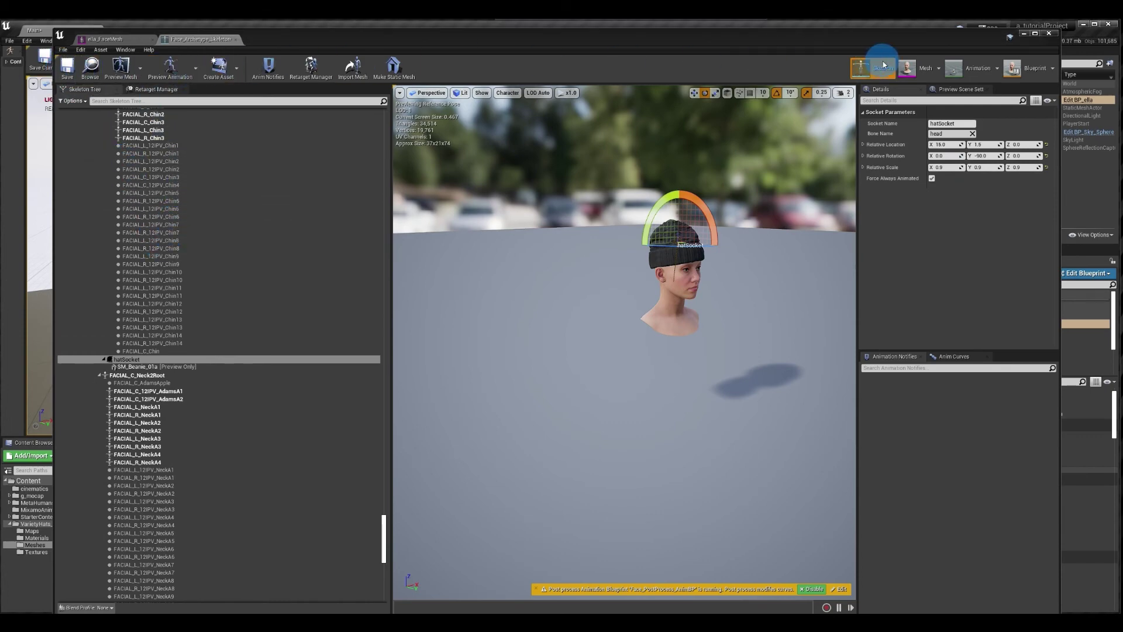
click(1048, 33)
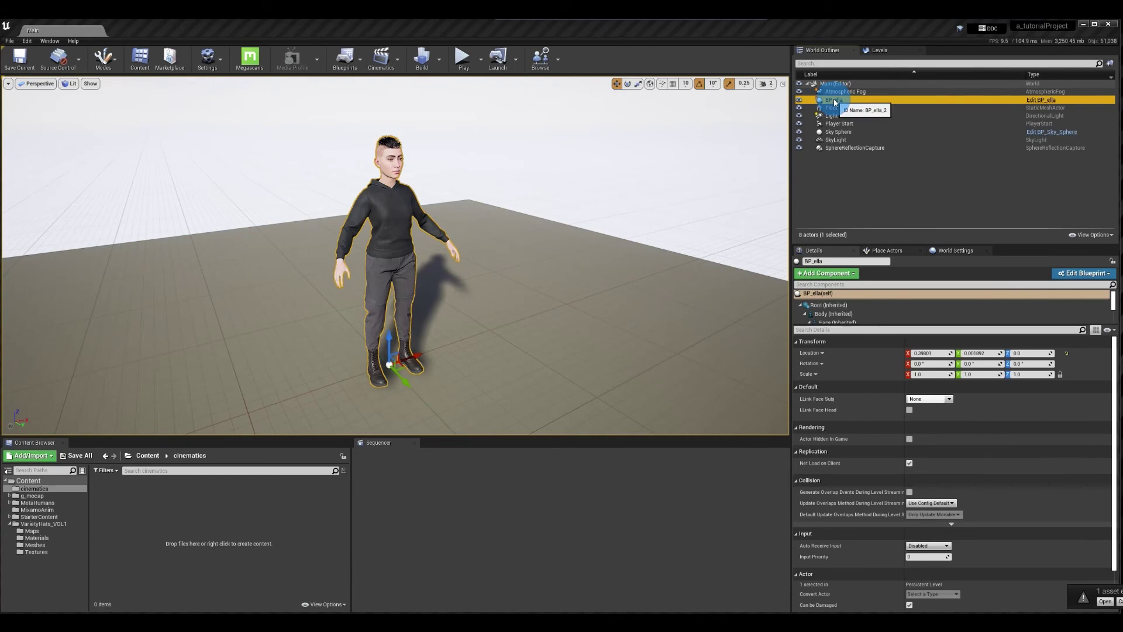
Create a new Level Sequence named shot1 in the cinematics folder.
right_click(148, 519)
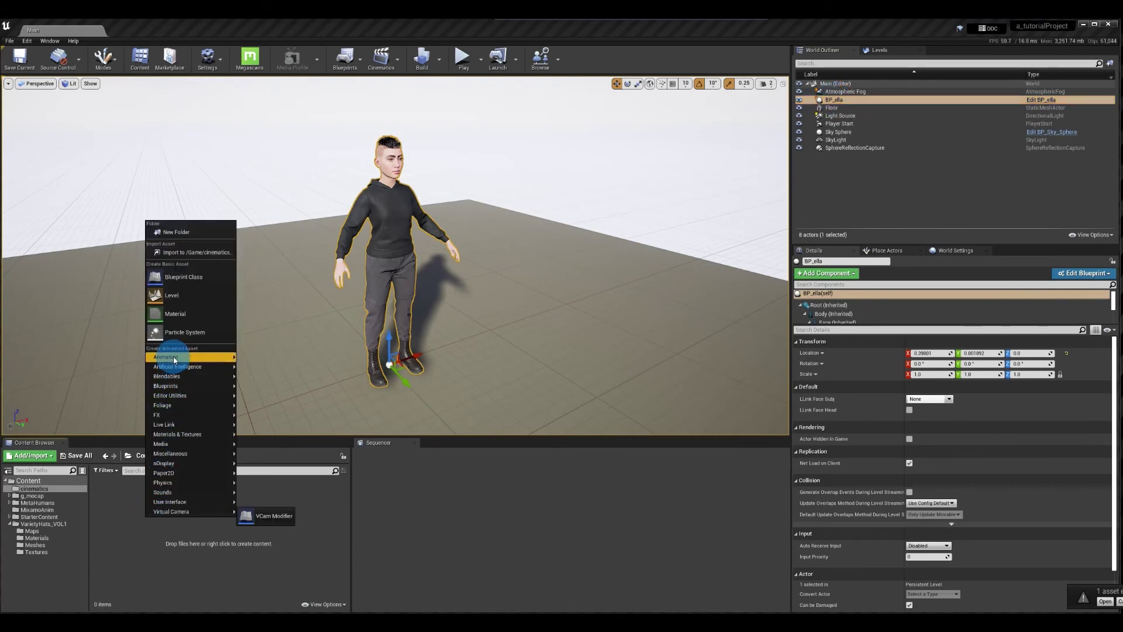
mouse_move(167, 357)
click(285, 549)
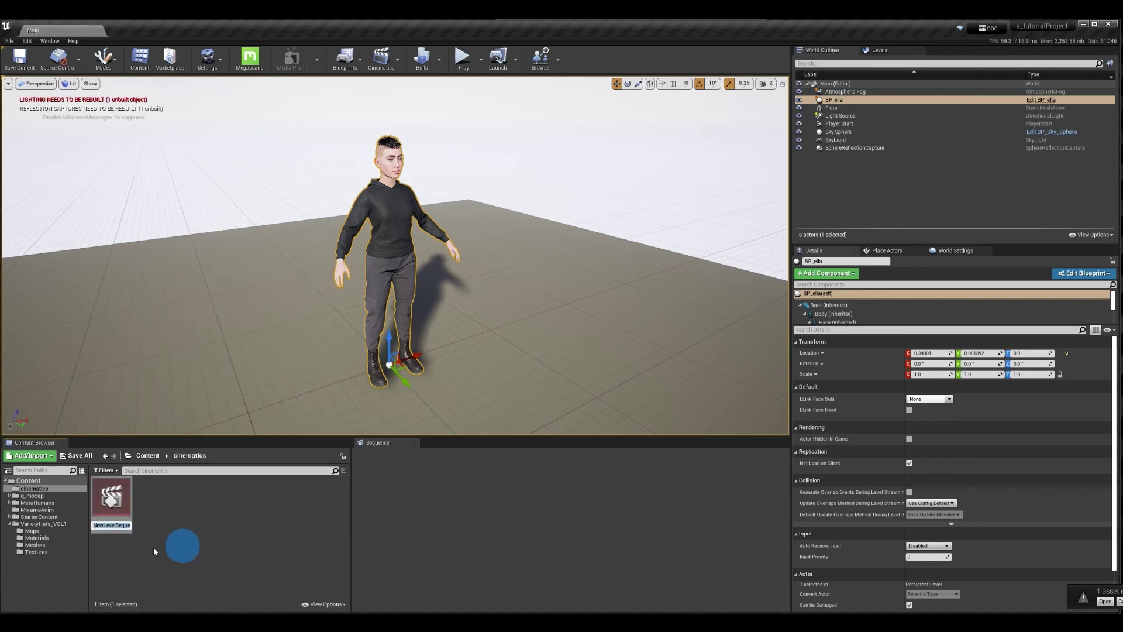
text(sho)
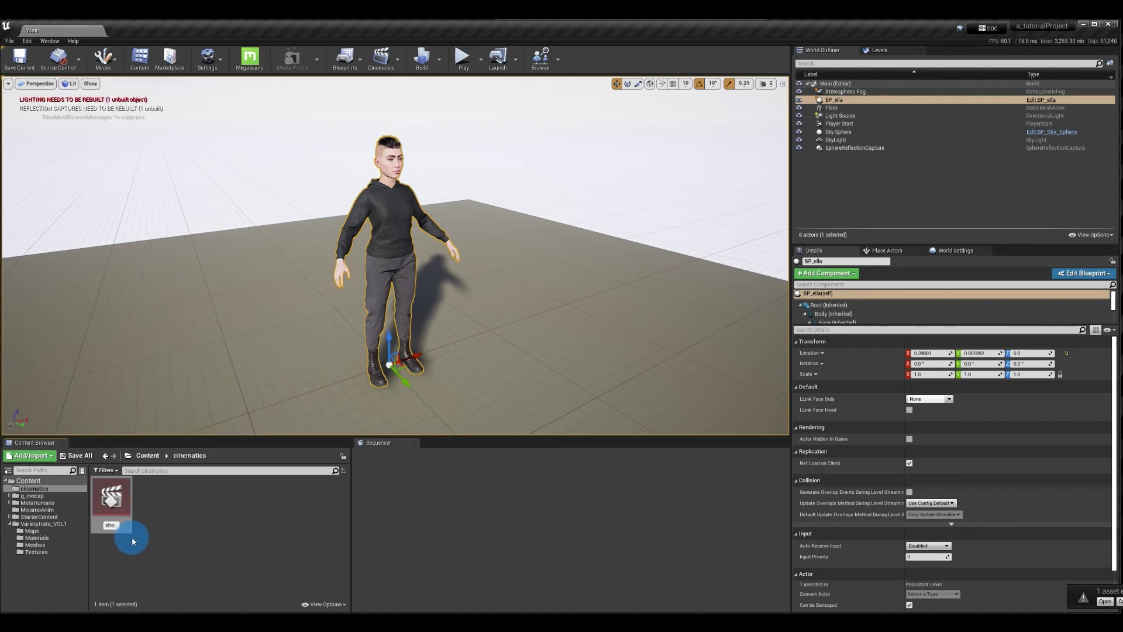
text(t1)
key(Return)
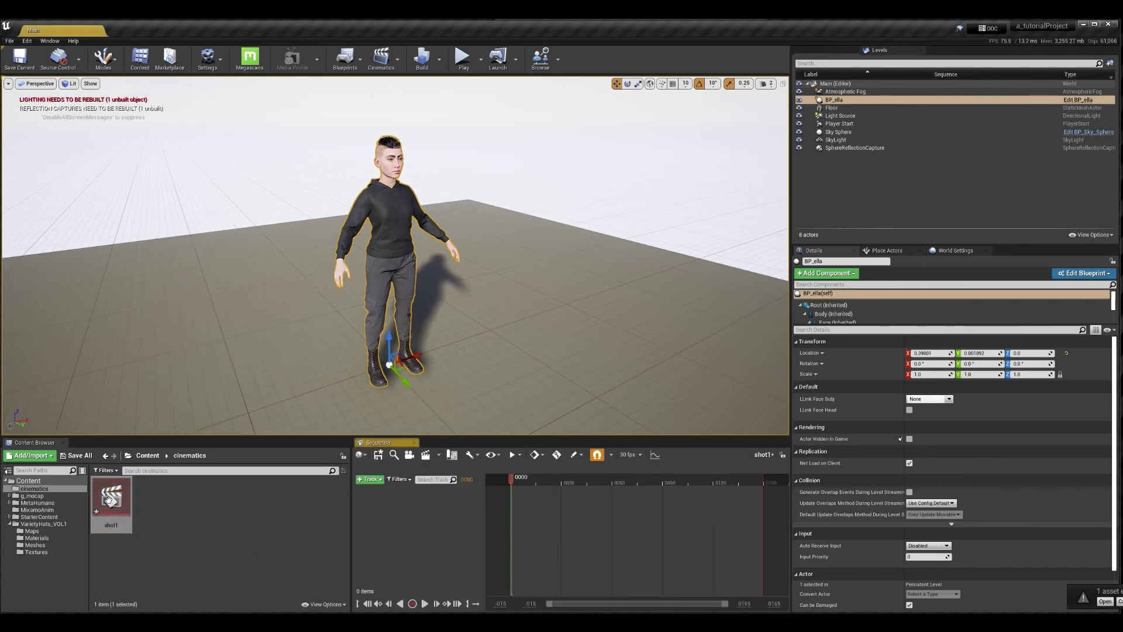
Add BP_ella minus her control rig track, plus a spawned SM_Beanie_01a, to shot1.
drag(837, 100, 412, 508)
click(414, 514)
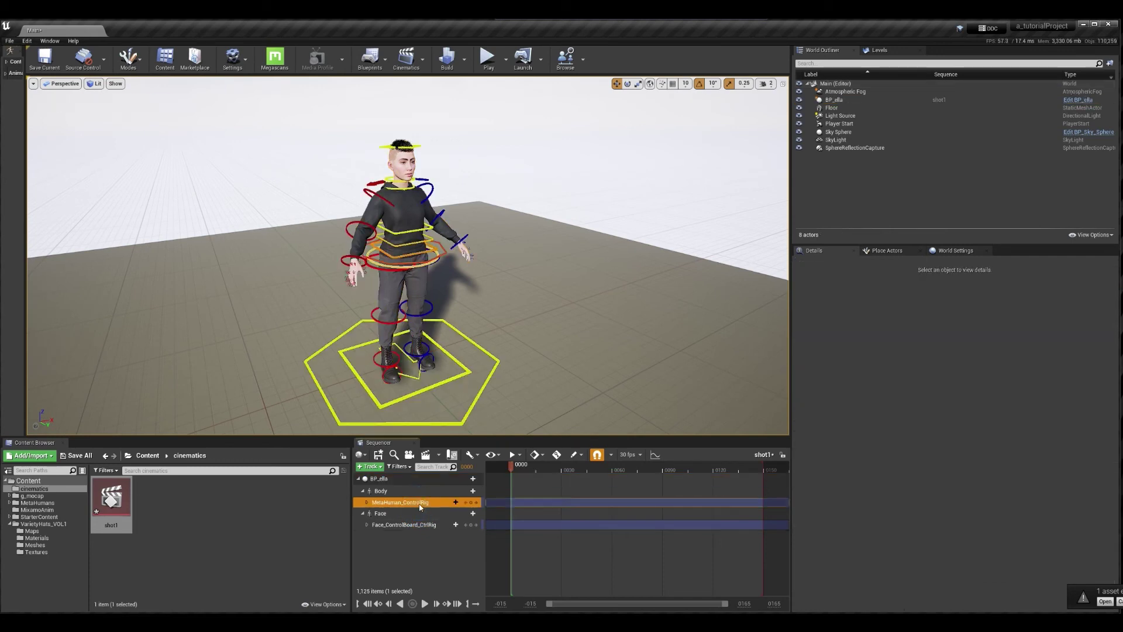
key(Delete)
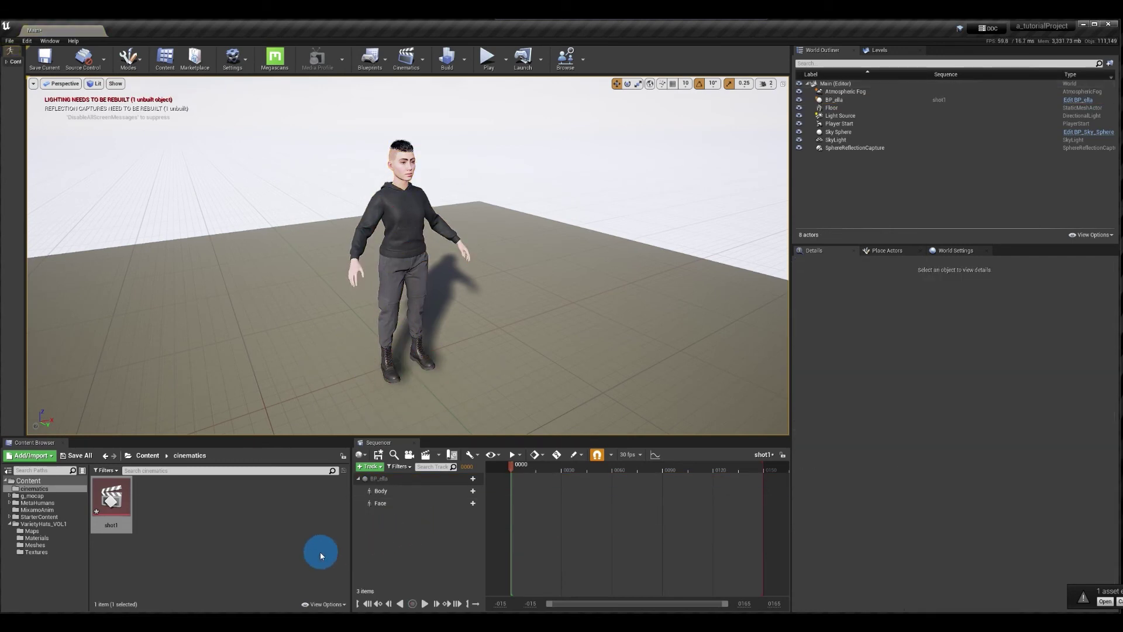
click(38, 546)
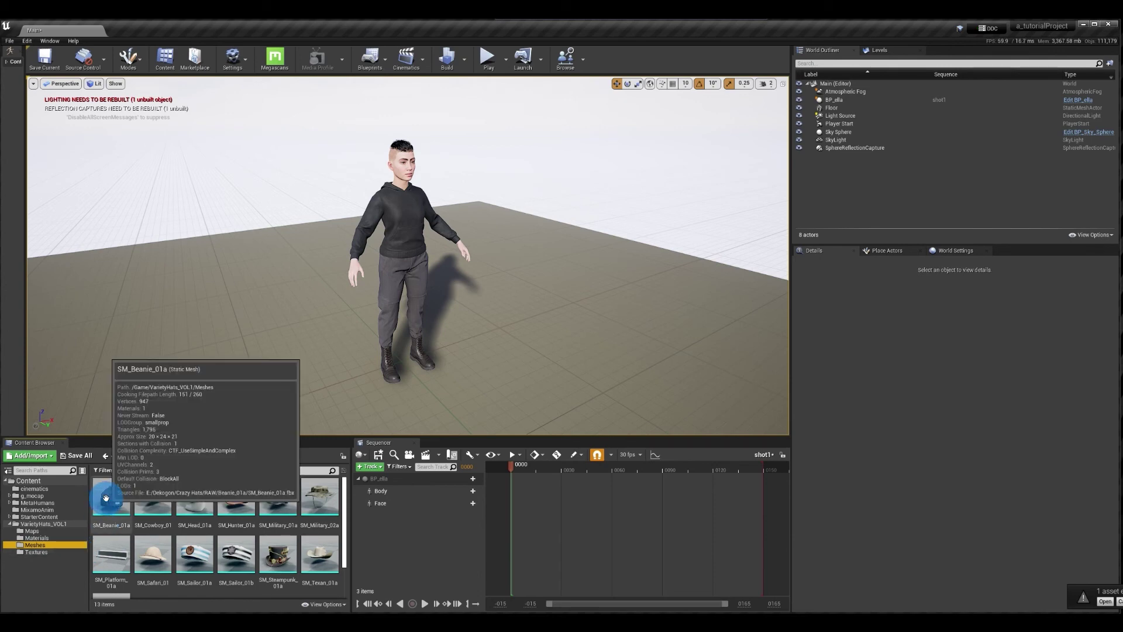
click(106, 498)
drag(106, 498, 427, 559)
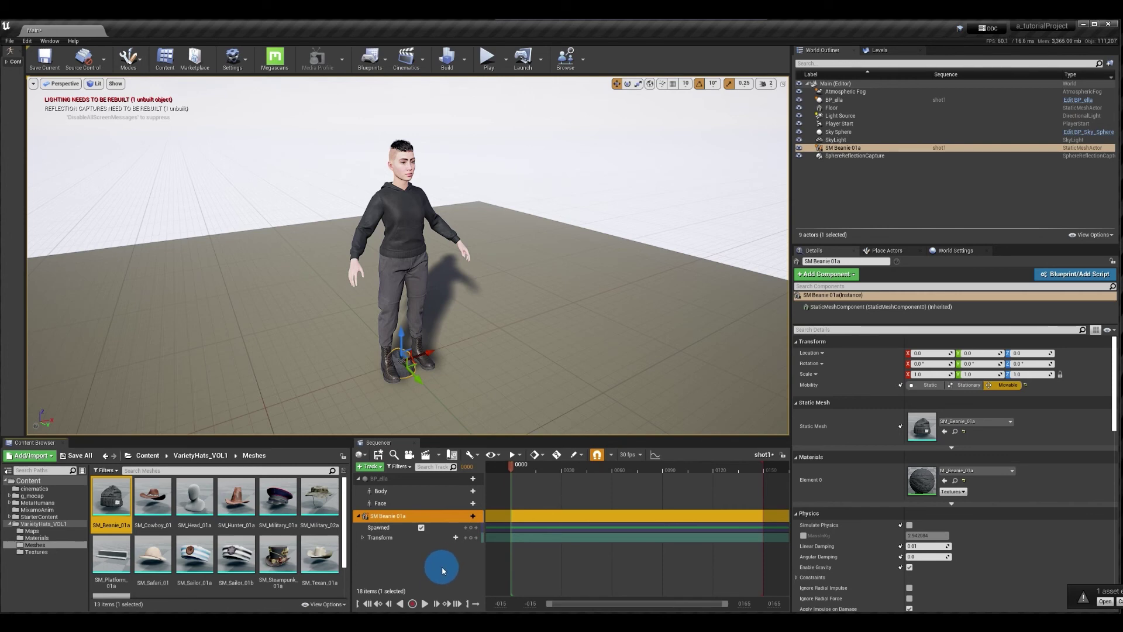
Attach the beanie track to BP_ella's Face component at hatSocket.
click(468, 515)
mouse_move(483, 414)
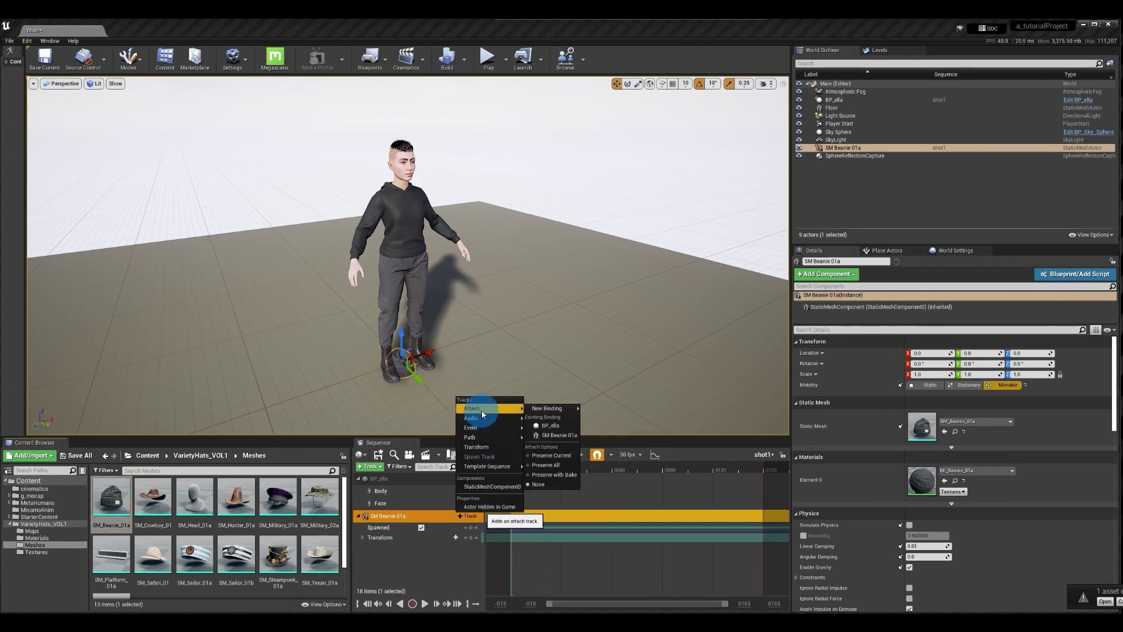
mouse_move(541, 408)
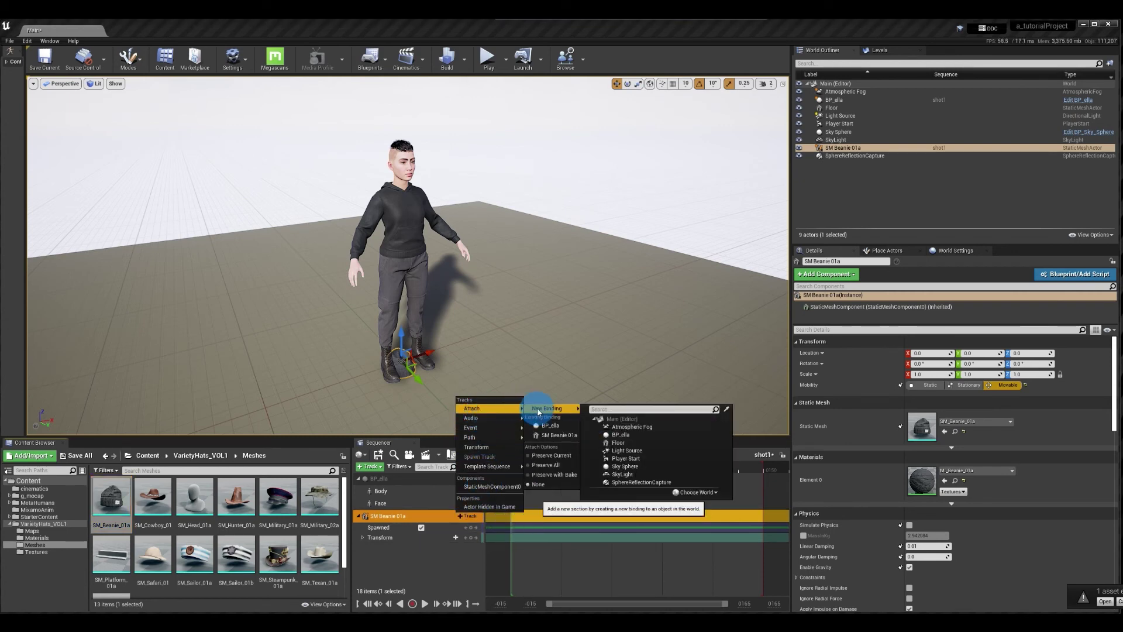
click(639, 437)
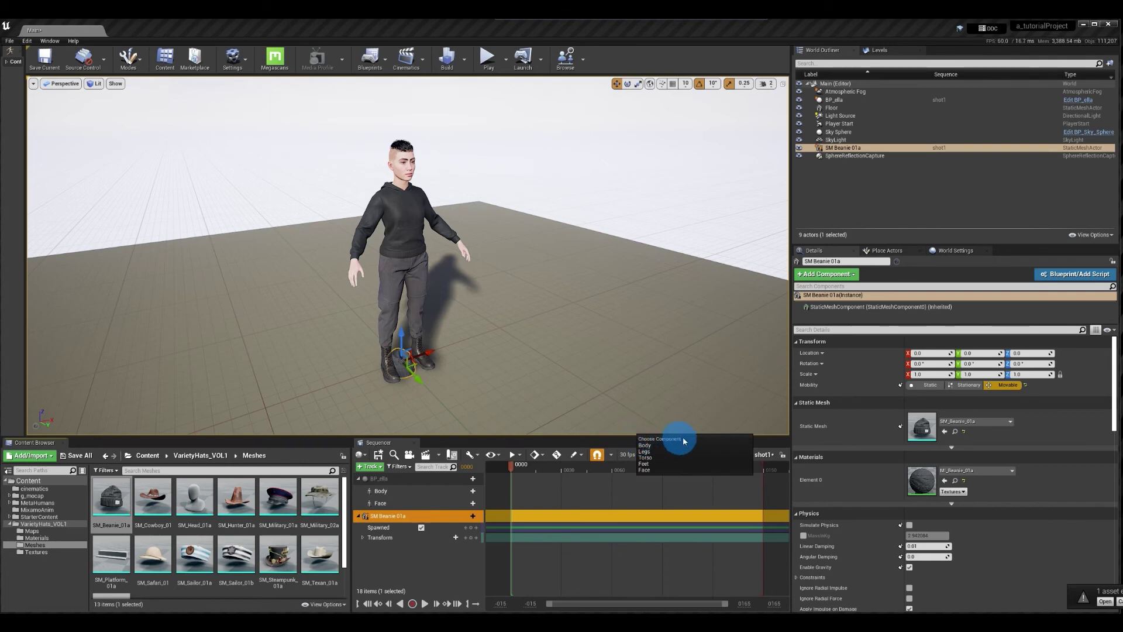
click(689, 471)
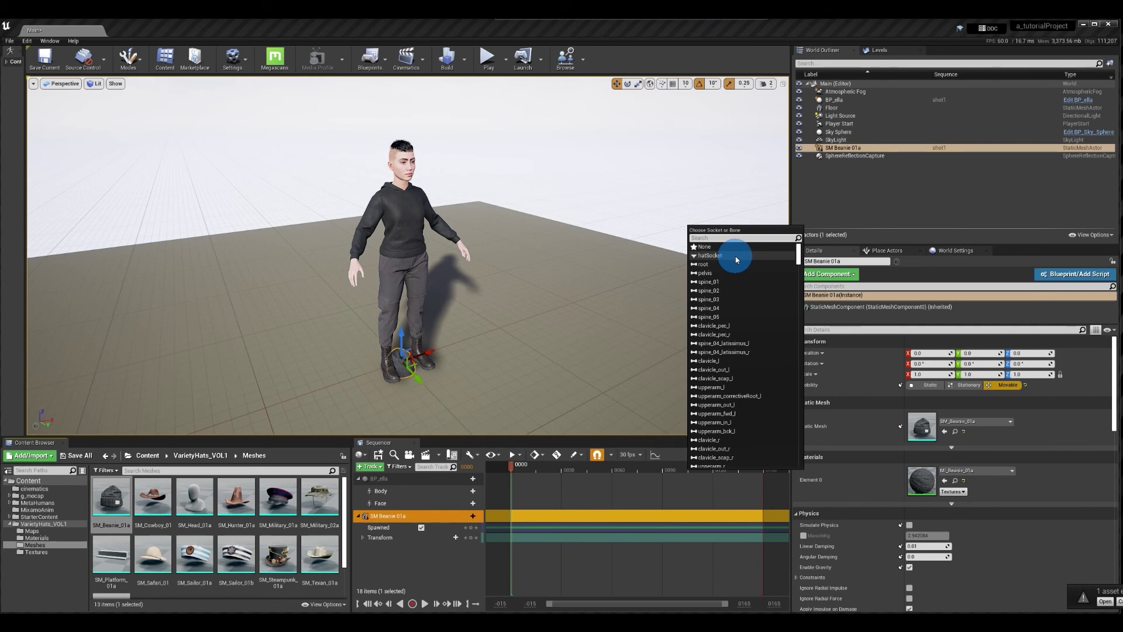
click(736, 257)
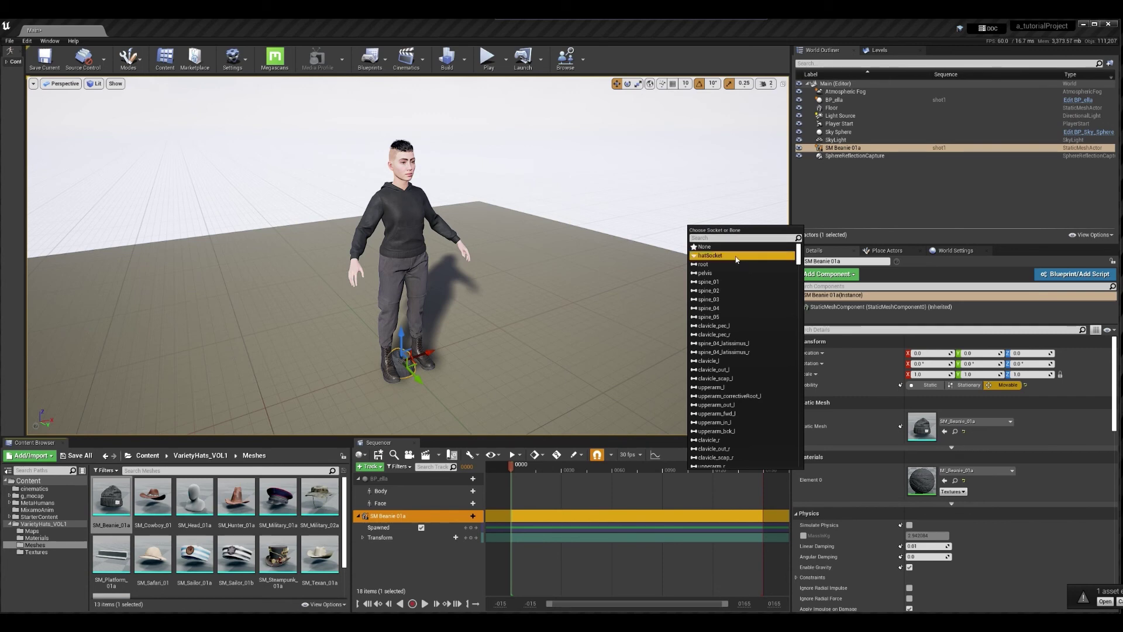
click(736, 258)
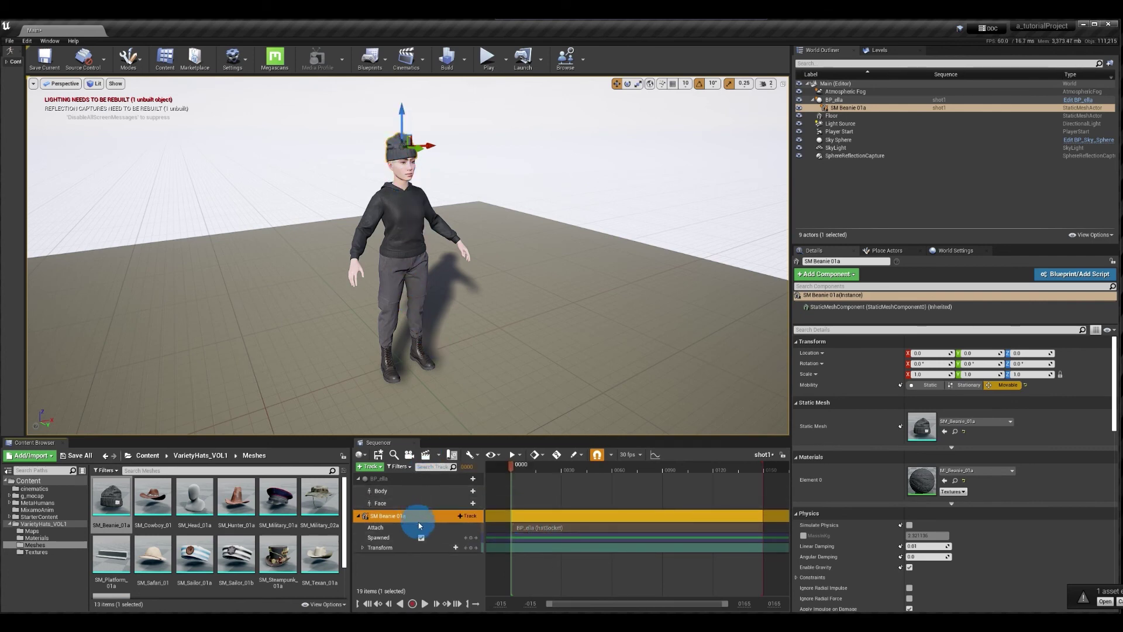
click(34, 489)
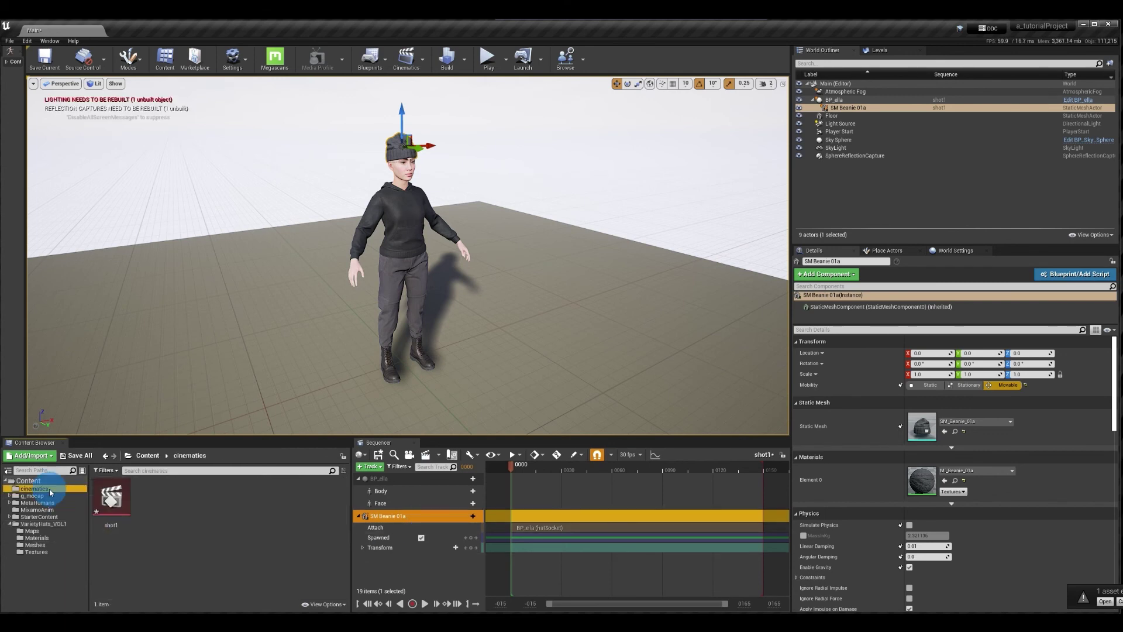
Create a level sequence named sho10 in cinematics and open it.
right_click(166, 526)
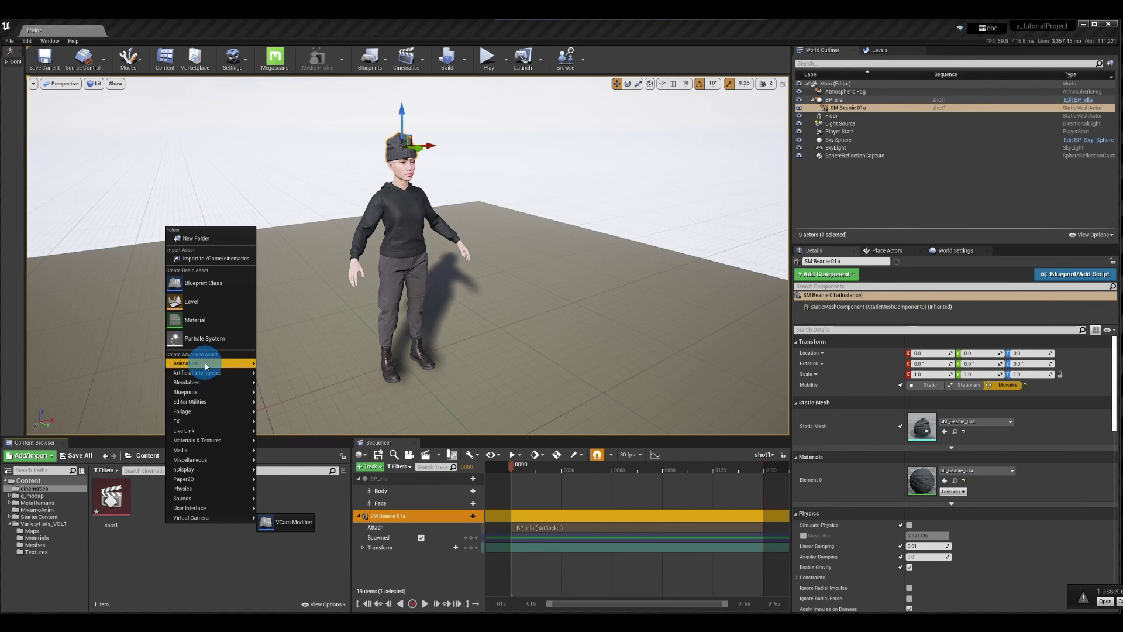
mouse_move(195, 363)
click(296, 550)
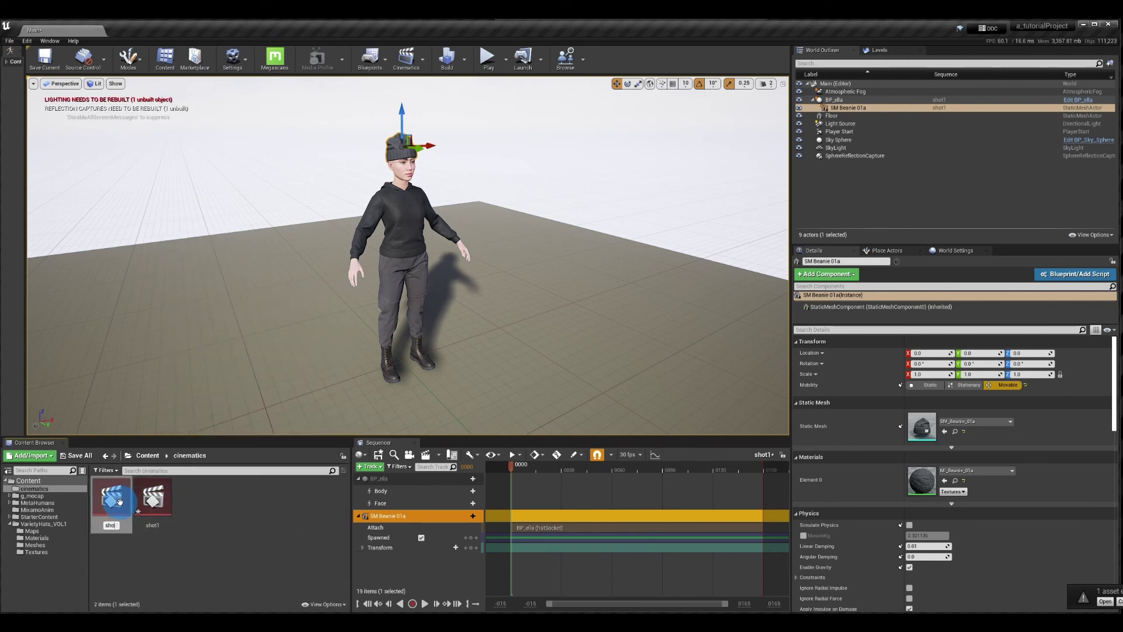
text(sho10)
key(Return)
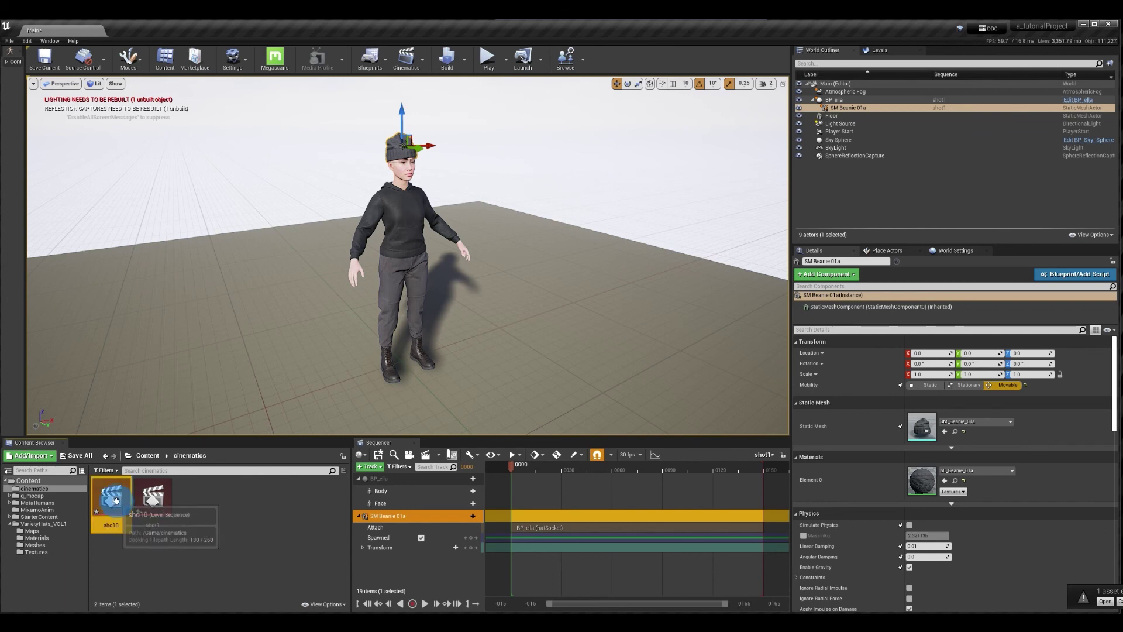
double_click(113, 498)
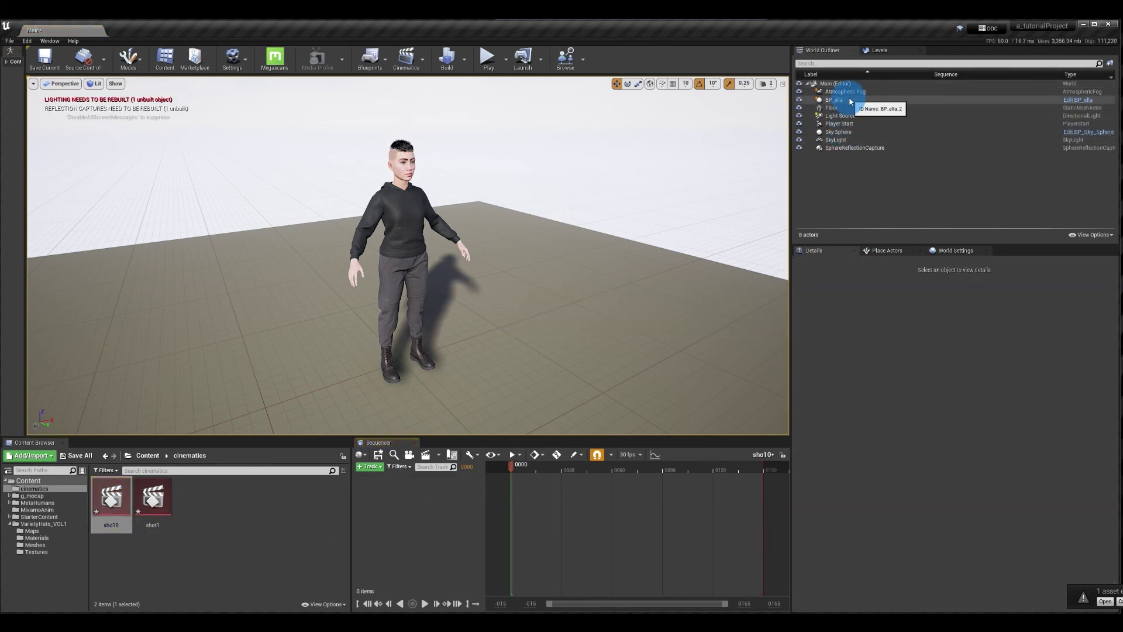
Add BP_ella without her body and face control rig tracks, plus SM_Beanie_01a, to sho10.
drag(843, 100, 408, 495)
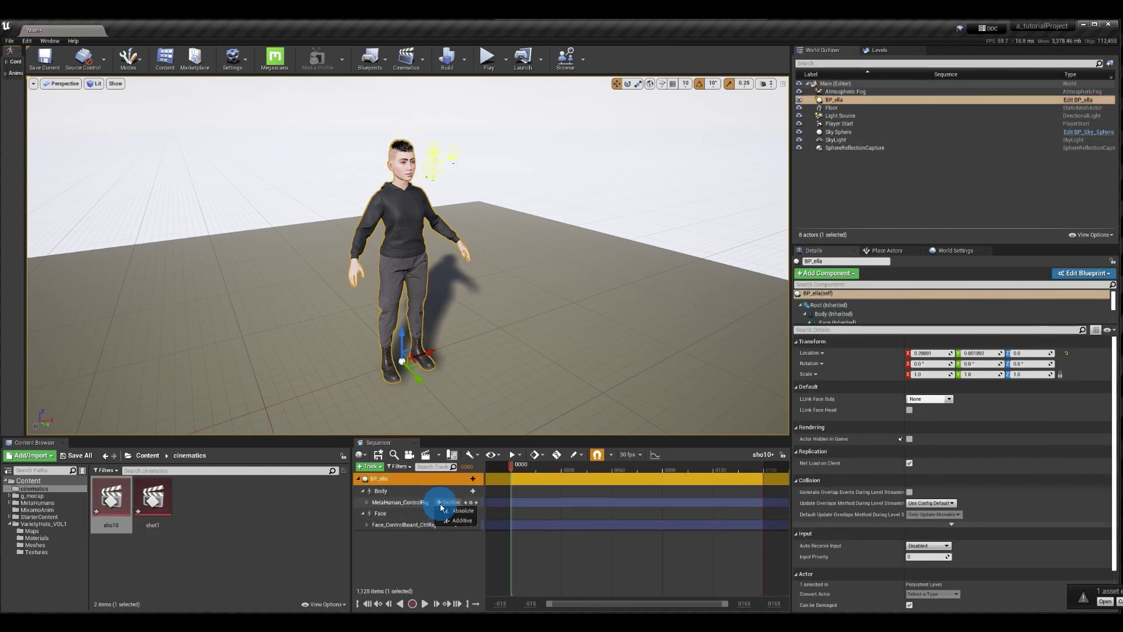
click(427, 504)
key(Delete)
click(413, 514)
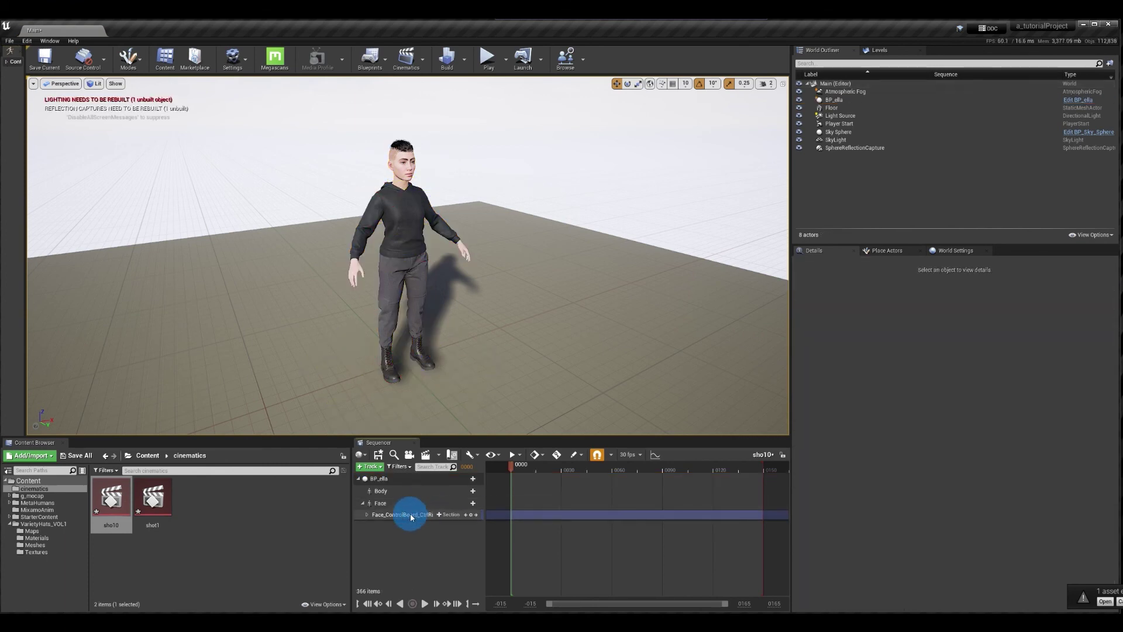
key(Delete)
click(35, 545)
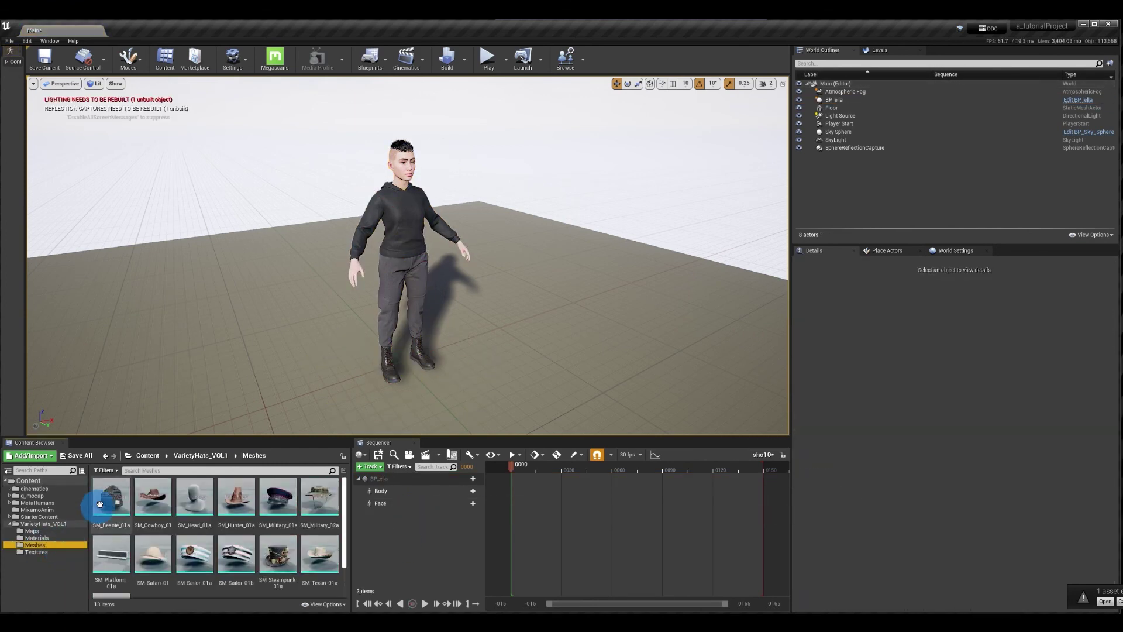
drag(109, 496, 410, 544)
Attach the beanie to BP_ella's Face component at hatSocket.
click(468, 516)
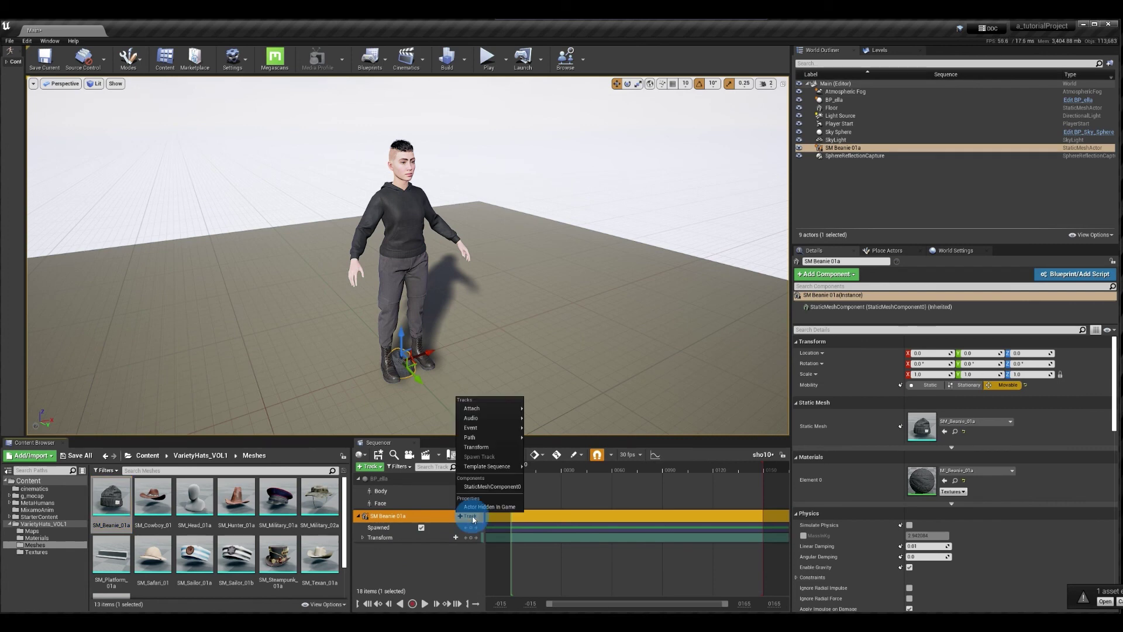
mouse_move(483, 409)
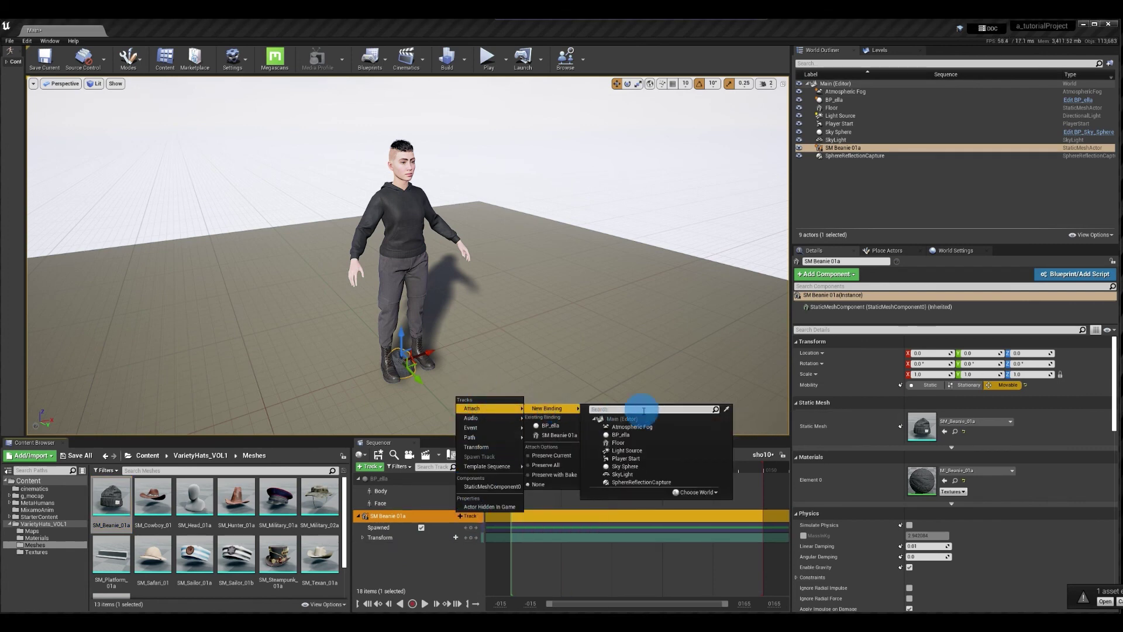
click(648, 434)
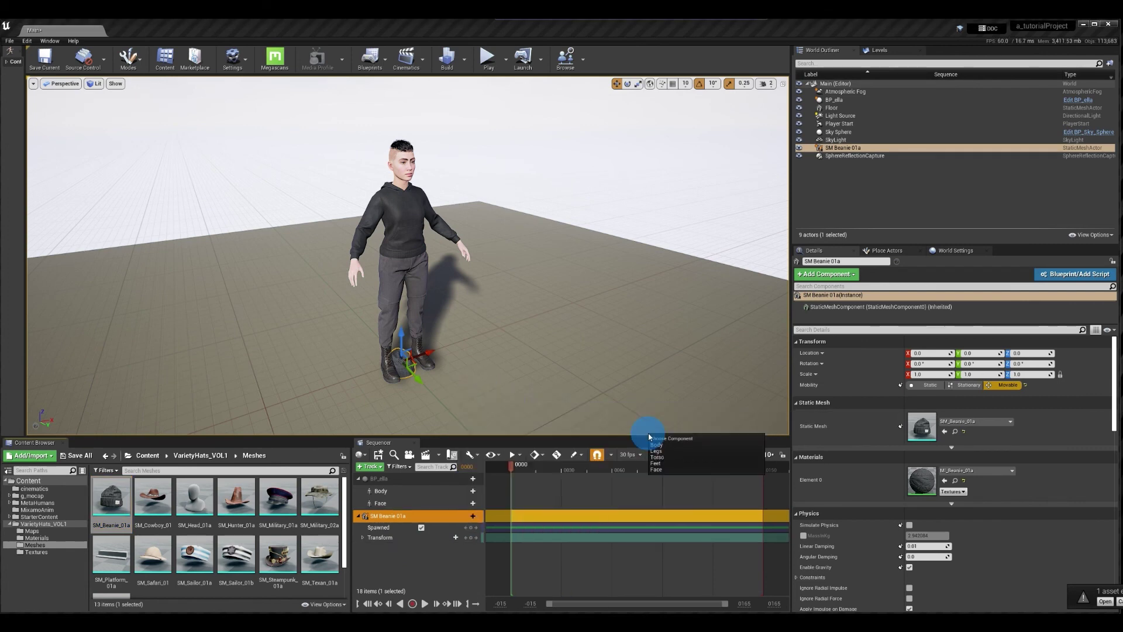
click(667, 469)
click(712, 256)
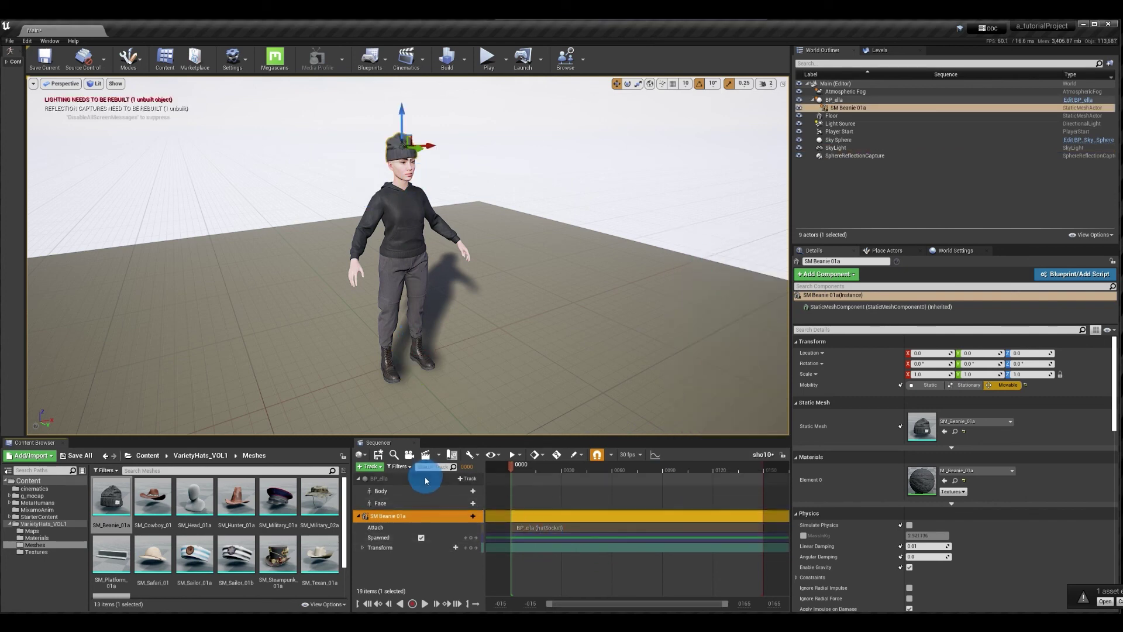
Add aa_walk_ext_p to BP_ella's Body and scrub to frame 110 to confirm the beanie follows.
click(468, 503)
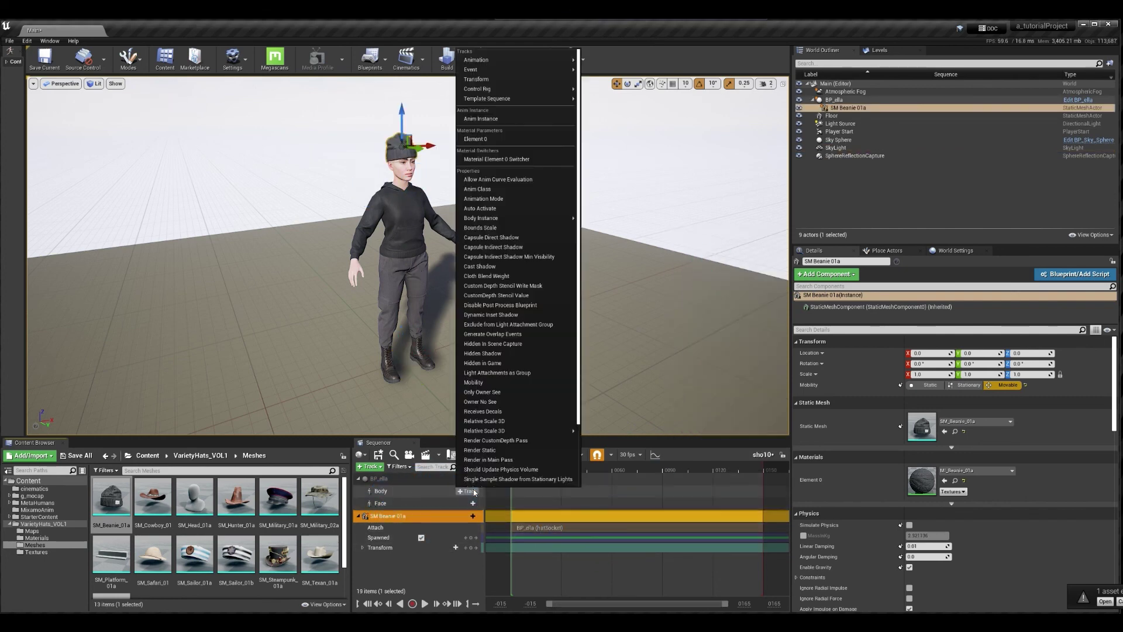
mouse_move(521, 59)
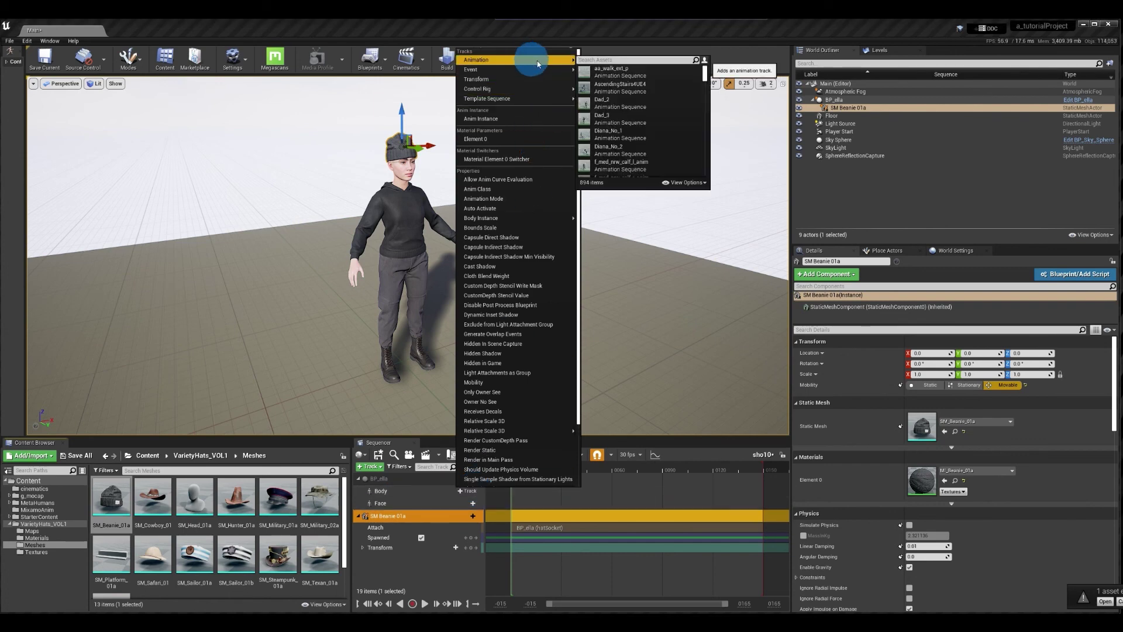
click(619, 70)
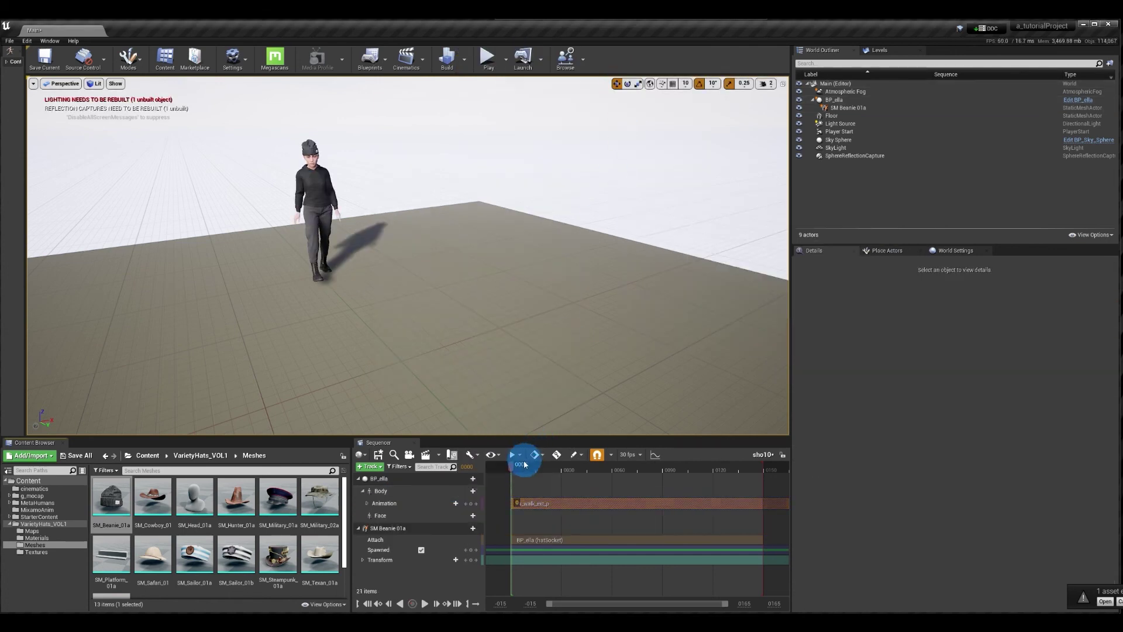
drag(525, 470, 695, 475)
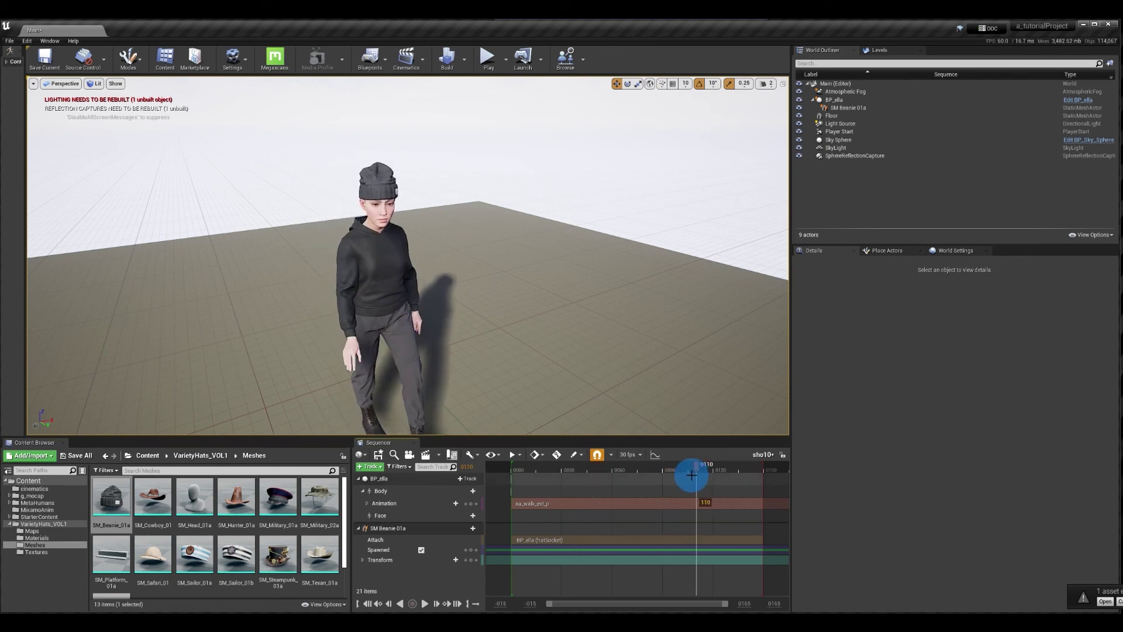
drag(678, 476, 678, 475)
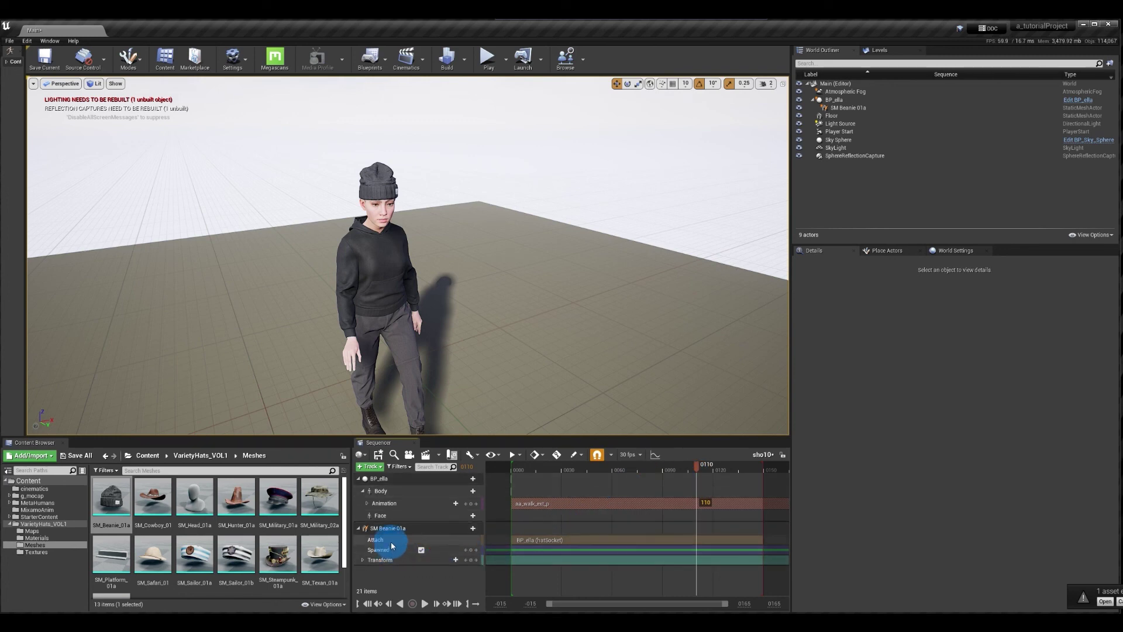
click(835, 490)
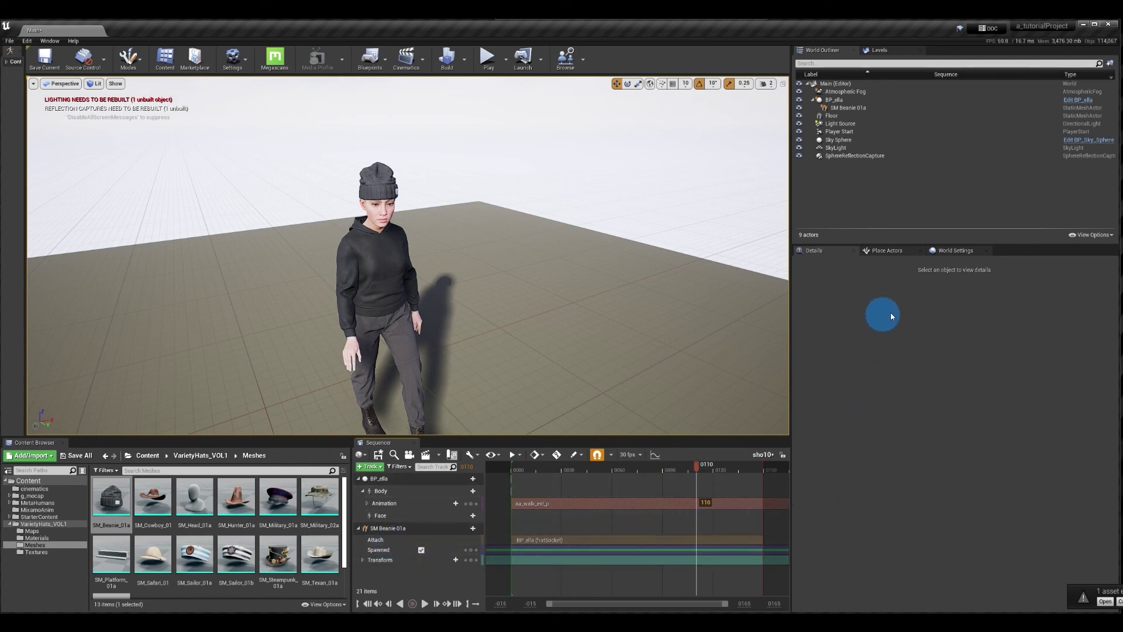